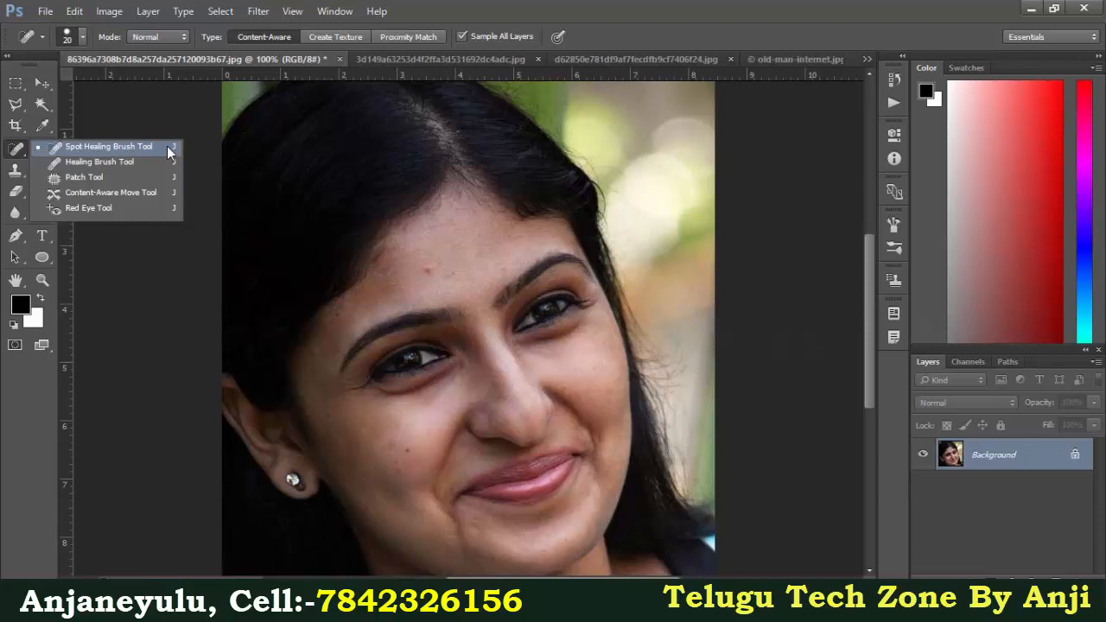
# - Heal the blemishes on the forehead, cheek and nose with the Spot Healing Brush in Content-Aware mode
pyautogui.click(168, 152)
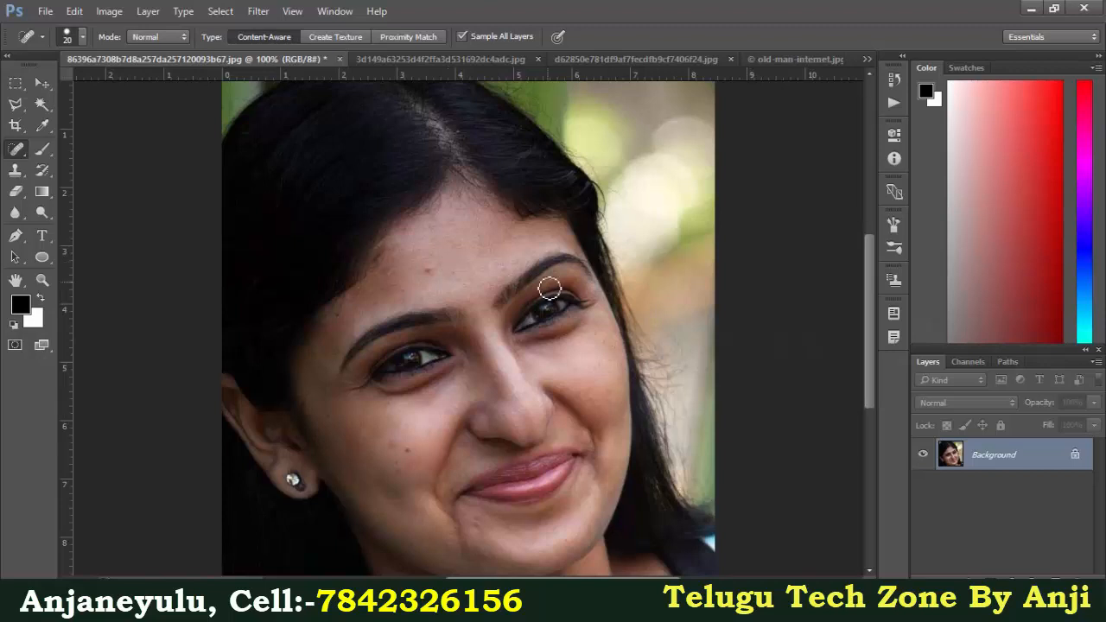
pyautogui.scroll(-1, 496, 267)
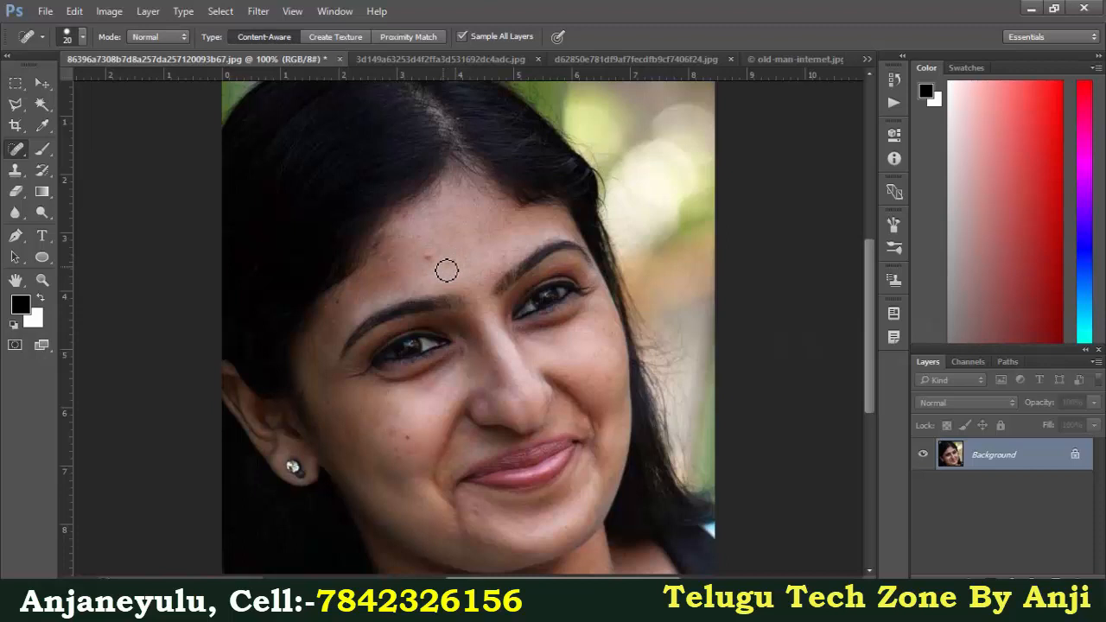
pyautogui.press('alt')
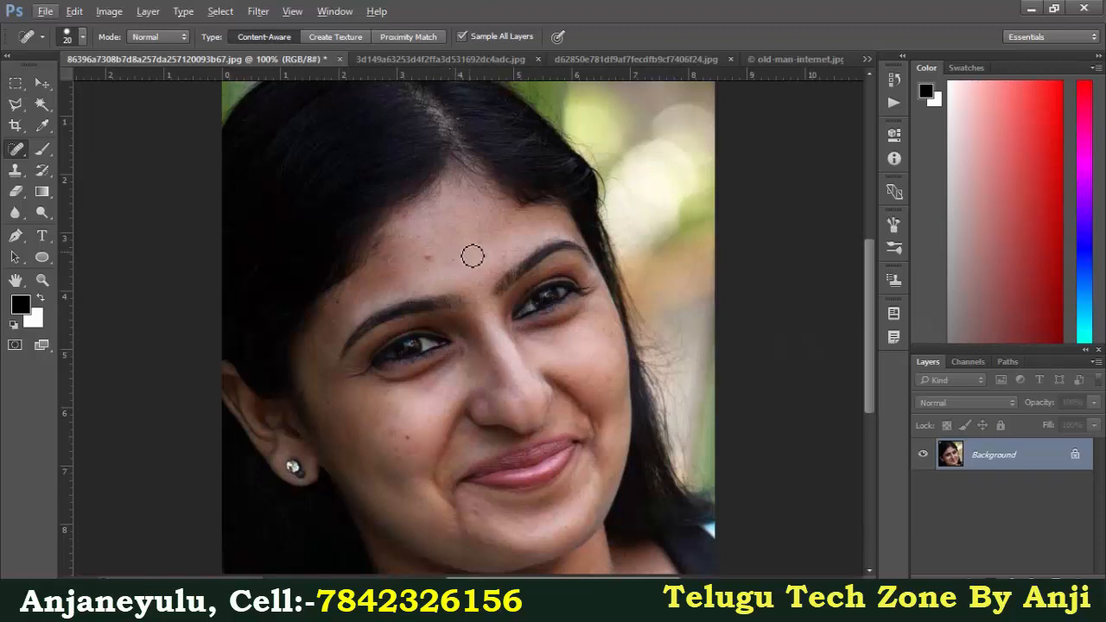
pyautogui.rightClick(16, 149)
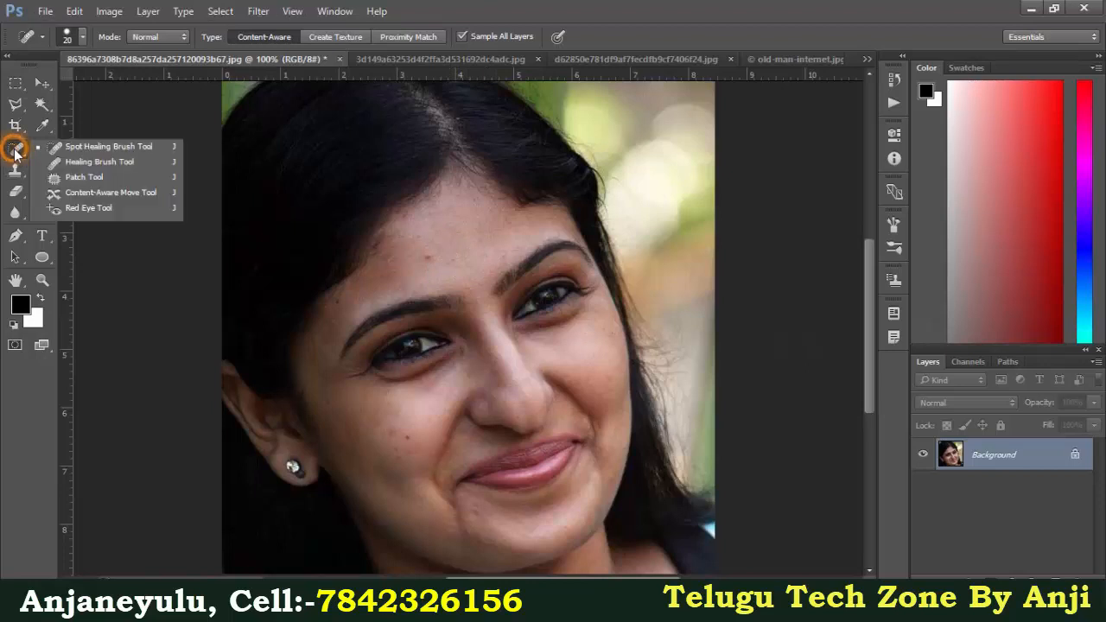
pyautogui.click(87, 147)
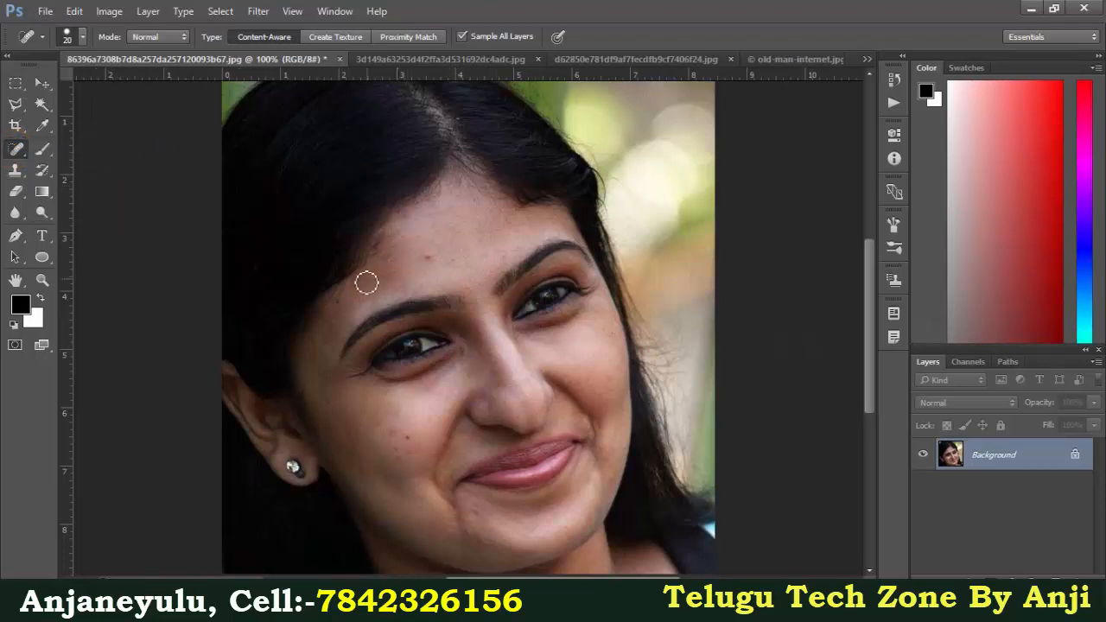
pyautogui.click(429, 257)
pyautogui.click(415, 438)
pyautogui.click(397, 459)
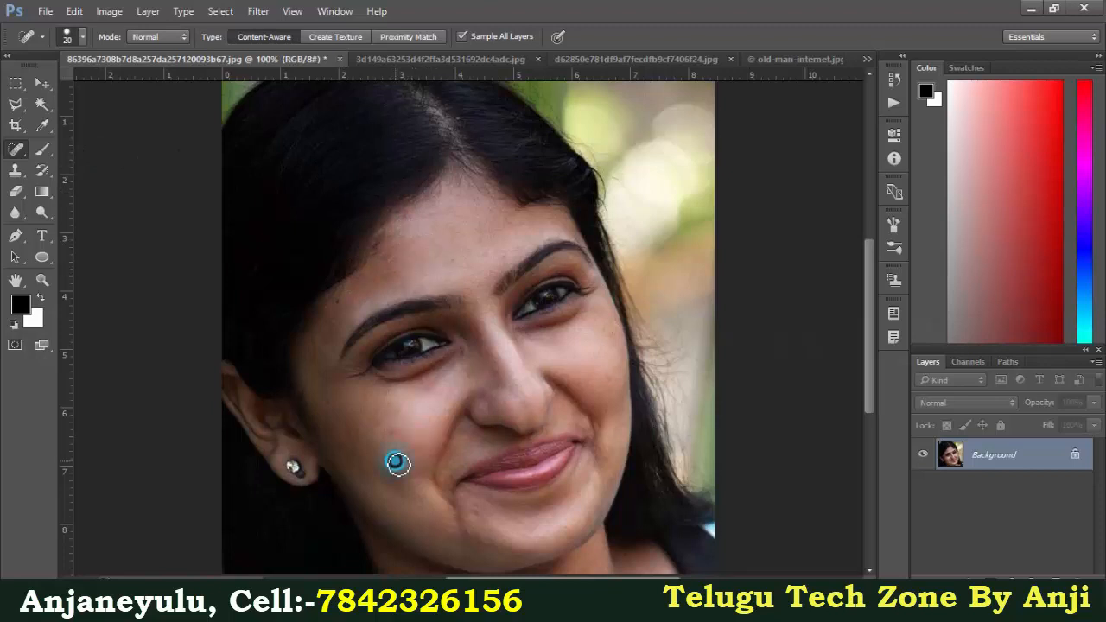
pyautogui.click(385, 429)
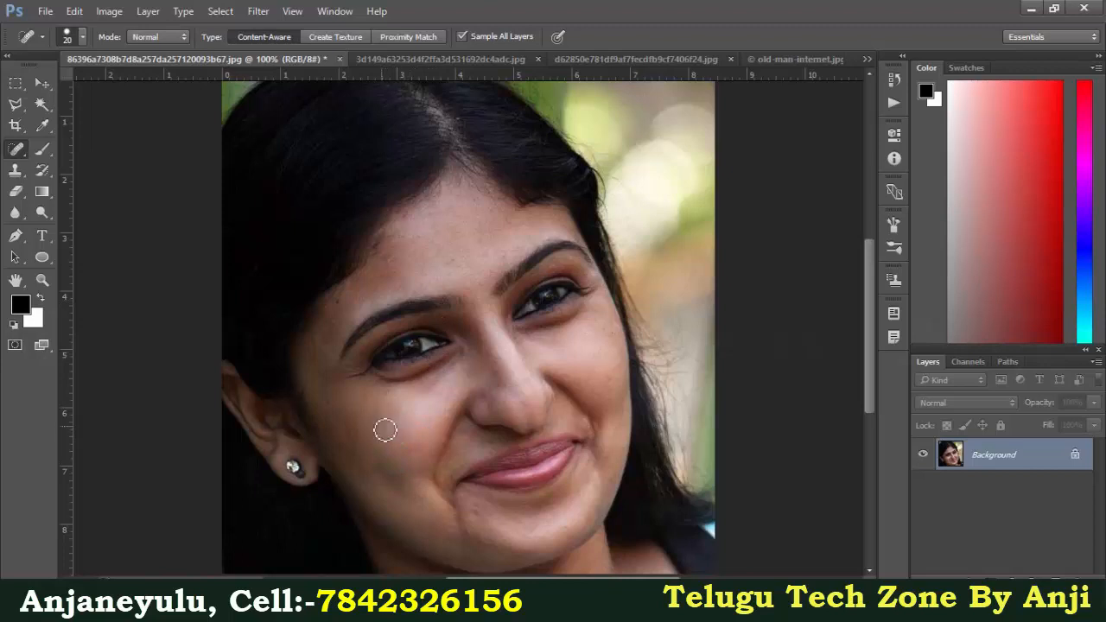
pyautogui.click(338, 309)
pyautogui.click(520, 404)
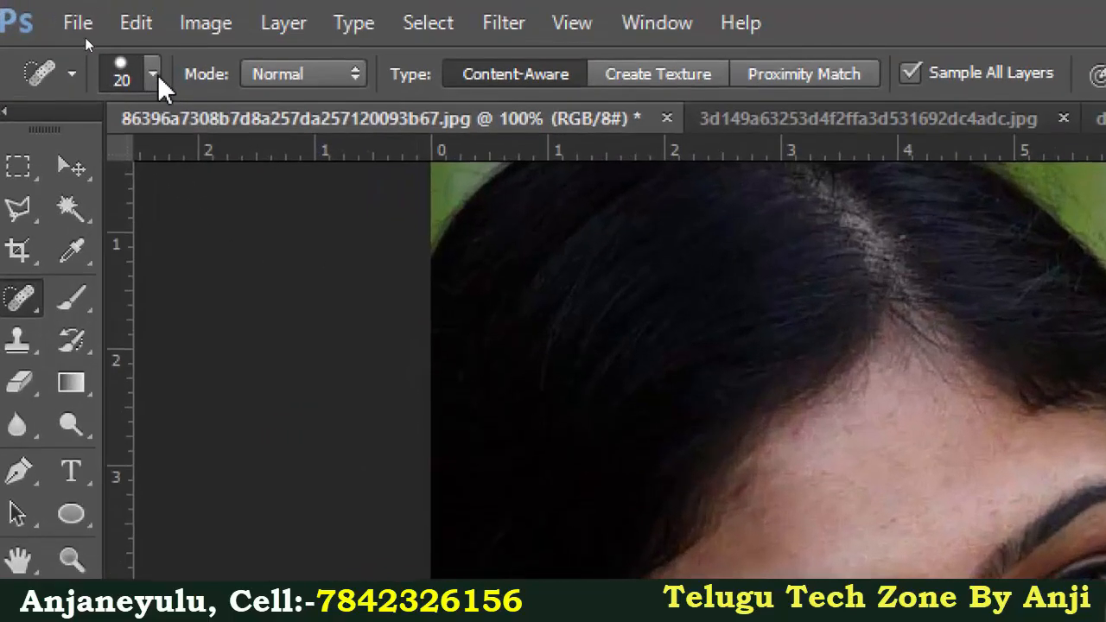
# - Set the Spot Healing Brush size to 60 px and check its brush settings over the photo
pyautogui.click(82, 37)
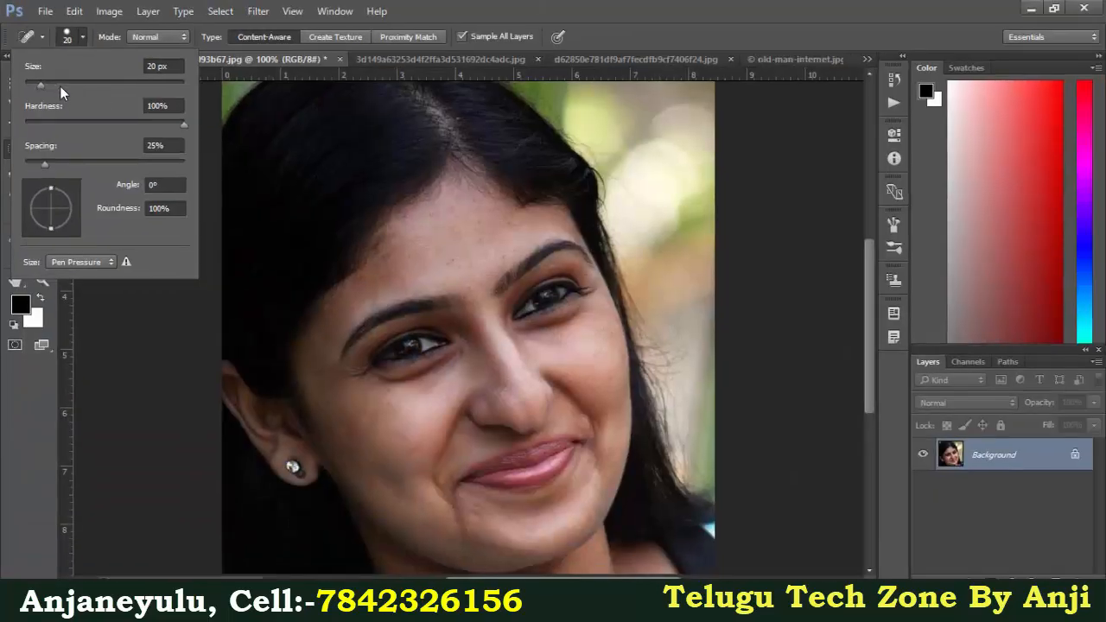
pyautogui.moveTo(61, 86)
pyautogui.mouseDown()
pyautogui.moveTo(83, 82)
pyautogui.moveTo(72, 82)
pyautogui.mouseUp()
pyautogui.rightClick(406, 244)
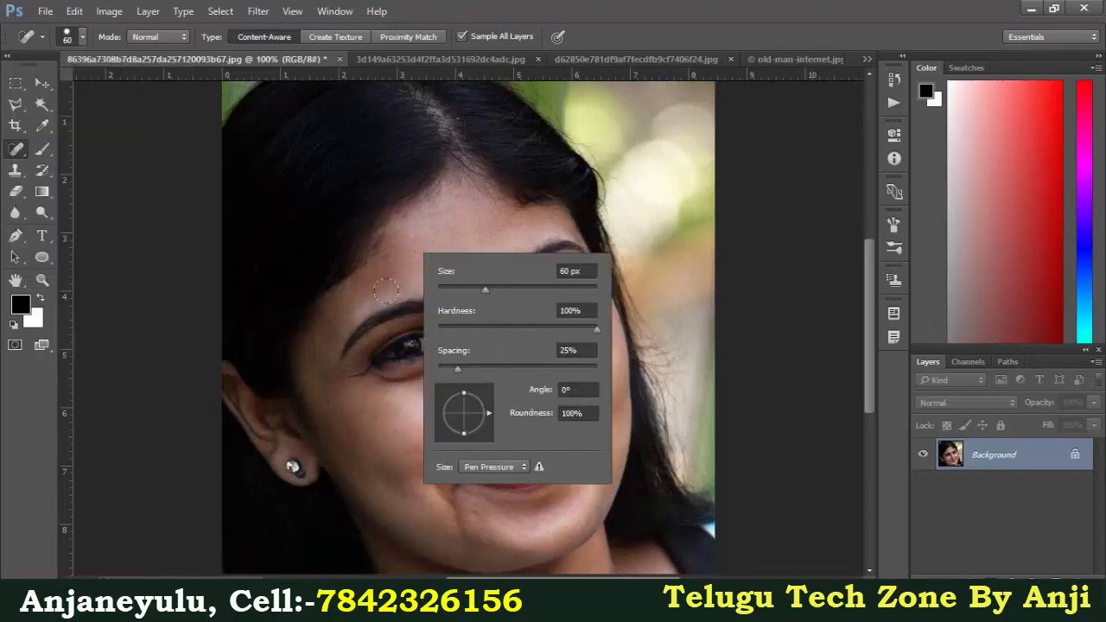
pyautogui.press('Escape')
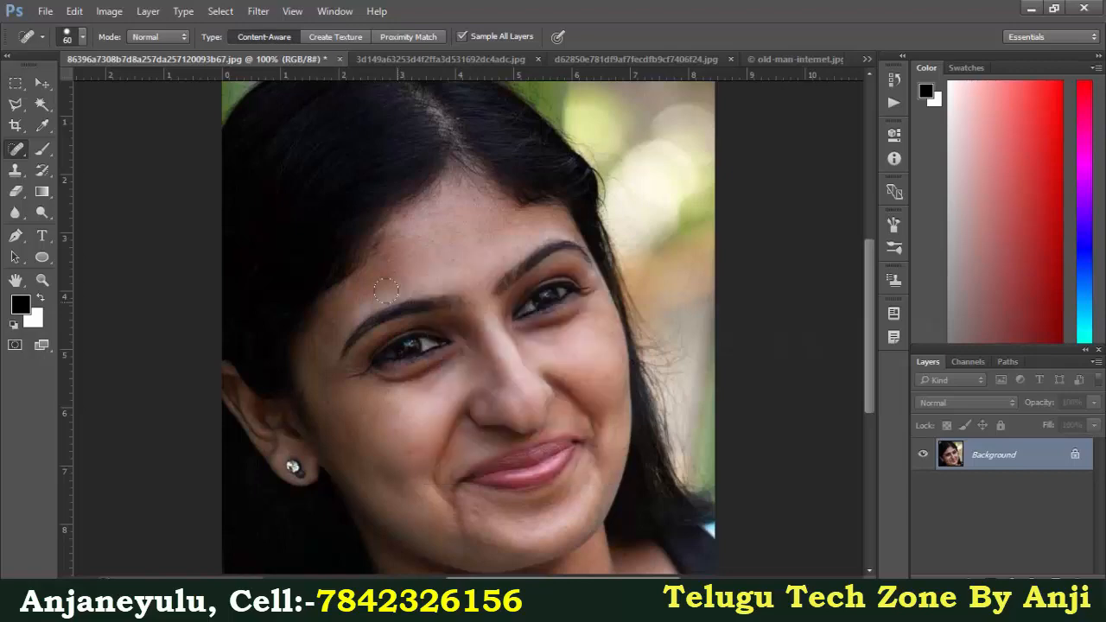
# - Open the On-Screen Keyboard to look at the square bracket characters used for brush sizing, and close it
pyautogui.press('s')
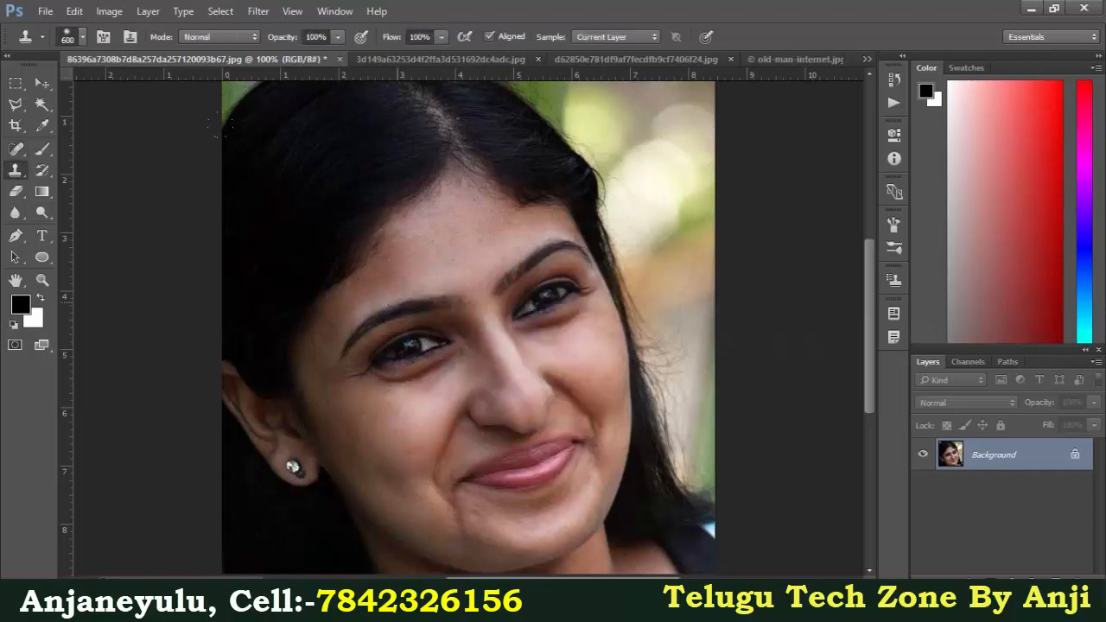
pyautogui.press('super')
pyautogui.write('osk')
pyautogui.press('Return')
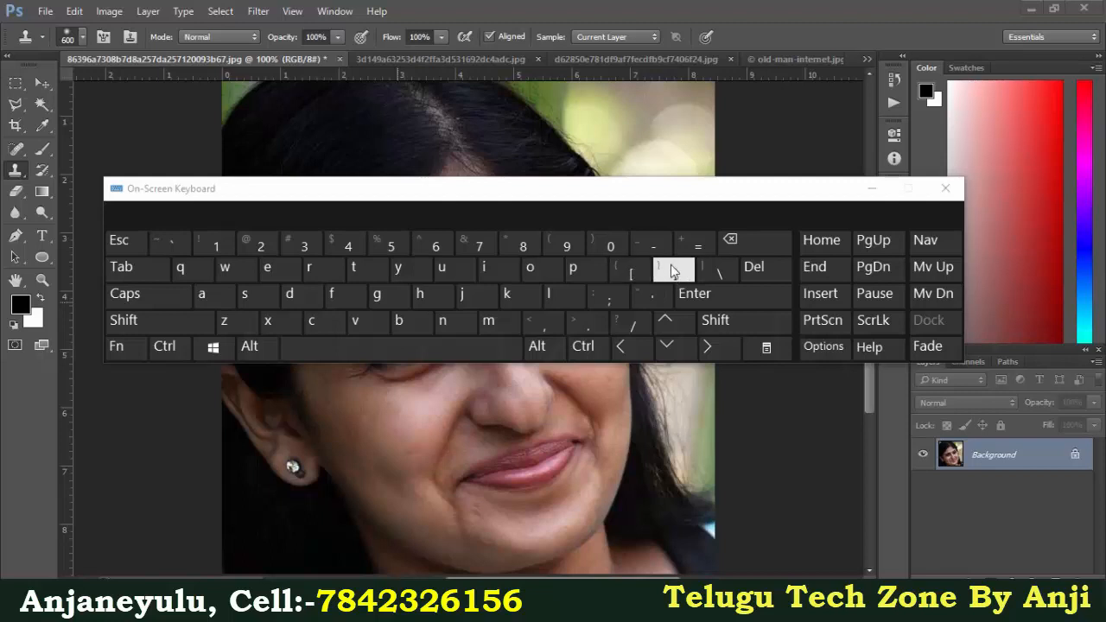
pyautogui.click(945, 188)
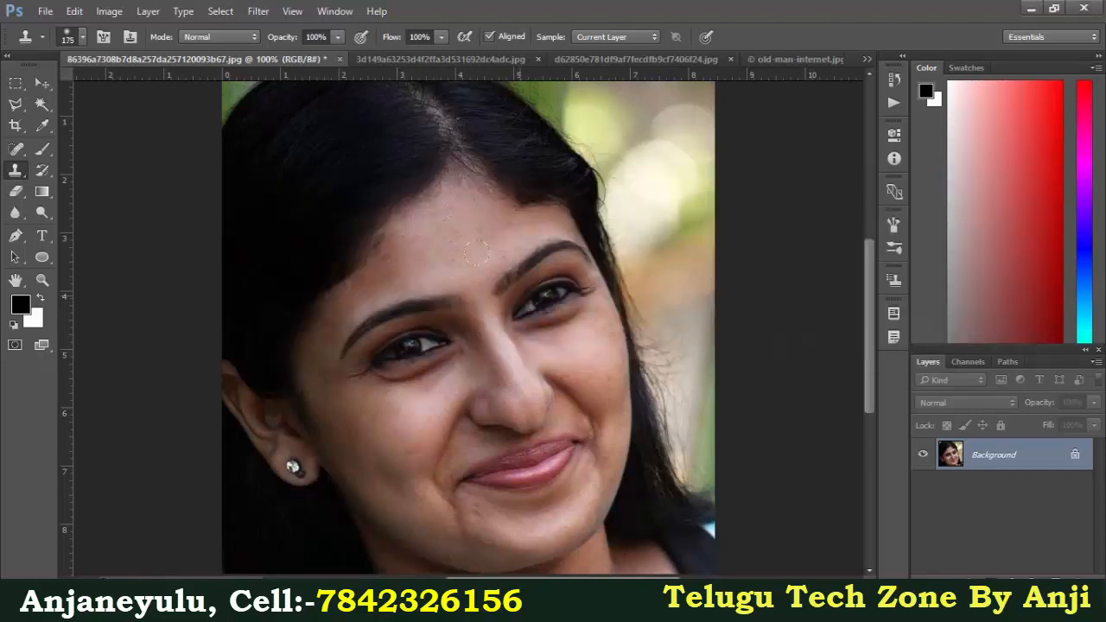
# - Return to the Spot Healing Brush and reduce its brush size to 20 px
pyautogui.press('[')
pyautogui.press('[')
pyautogui.press('[')
pyautogui.click(17, 151)
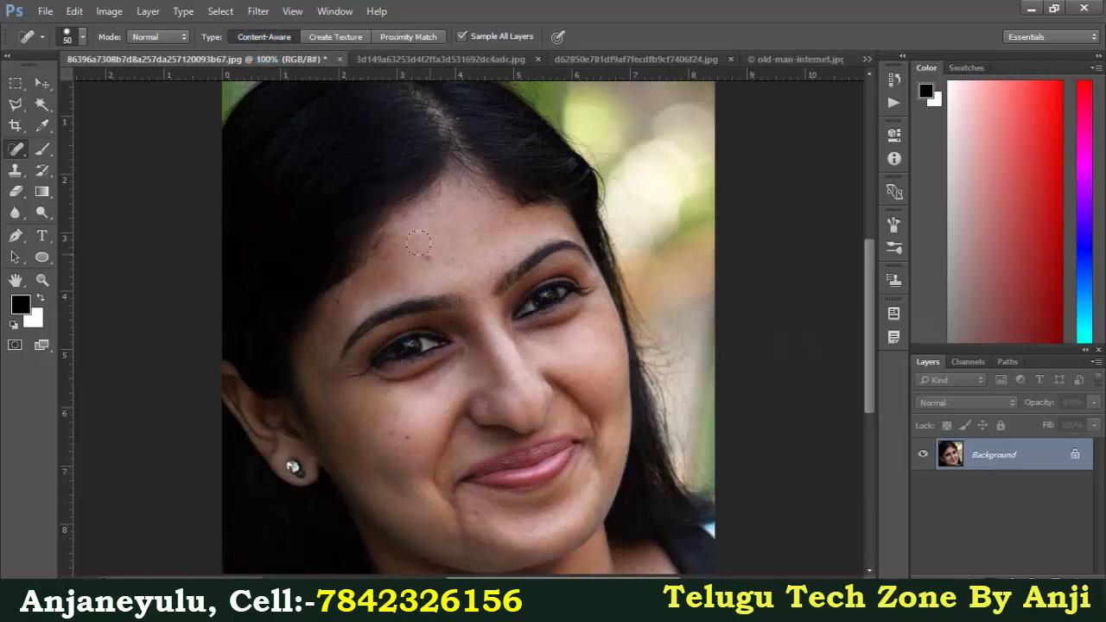
pyautogui.press('[')
pyautogui.press('[')
pyautogui.press('[')
# - Heal the red forehead spot and the dark marks on the cheek using the Content-Aware type
pyautogui.click(434, 257)
pyautogui.click(431, 257)
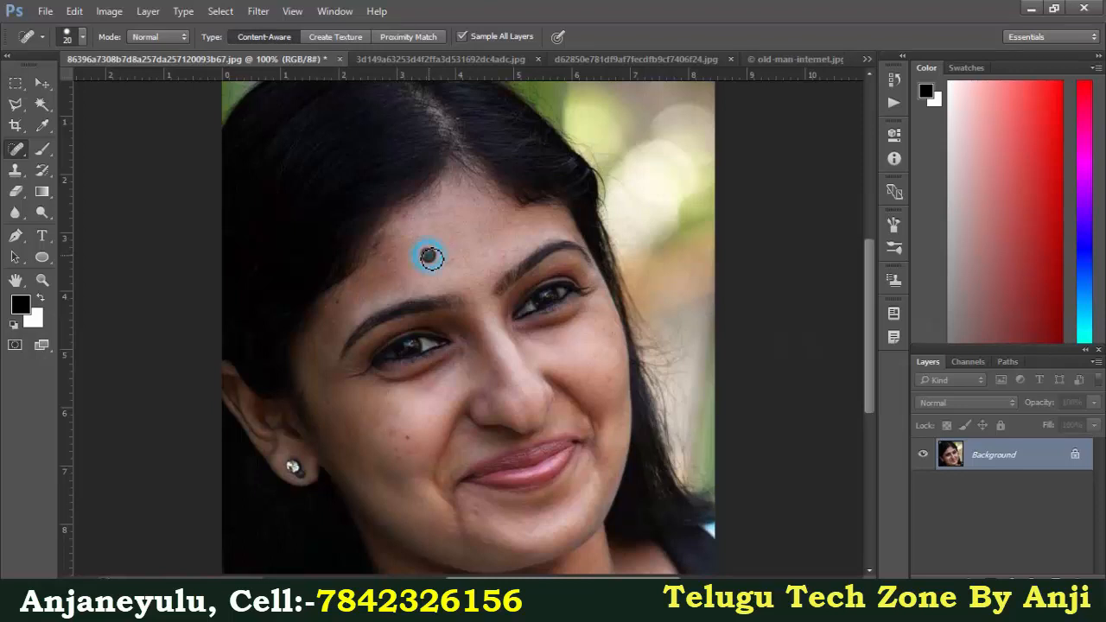
pyautogui.click(404, 437)
pyautogui.click(403, 450)
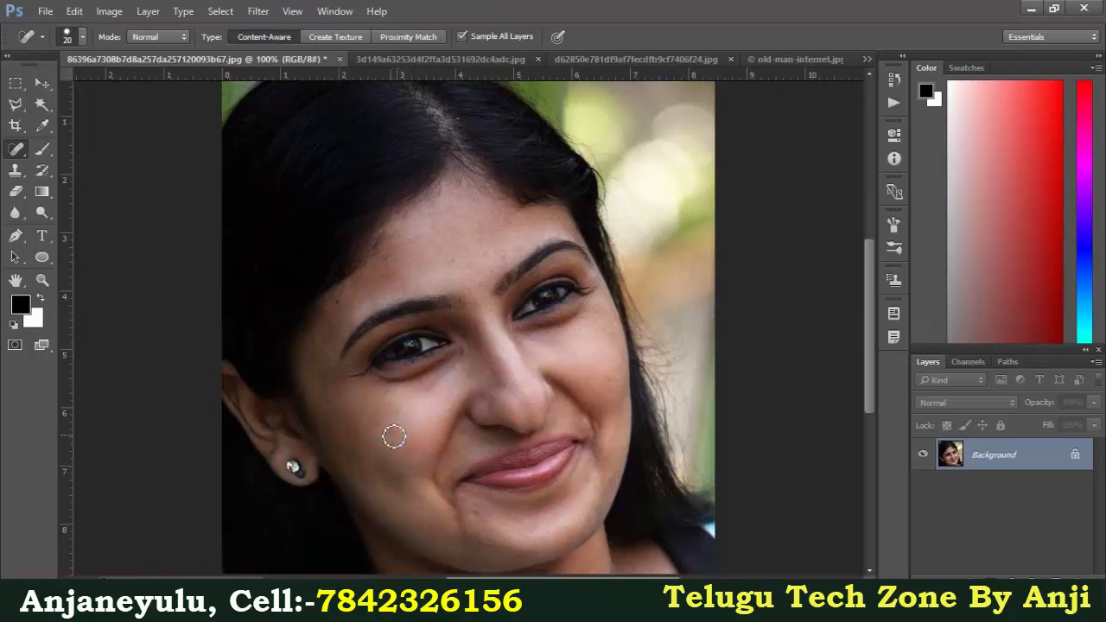
pyautogui.moveTo(385, 432)
pyautogui.mouseDown()
pyautogui.moveTo(413, 445)
pyautogui.moveTo(372, 422)
pyautogui.mouseUp()
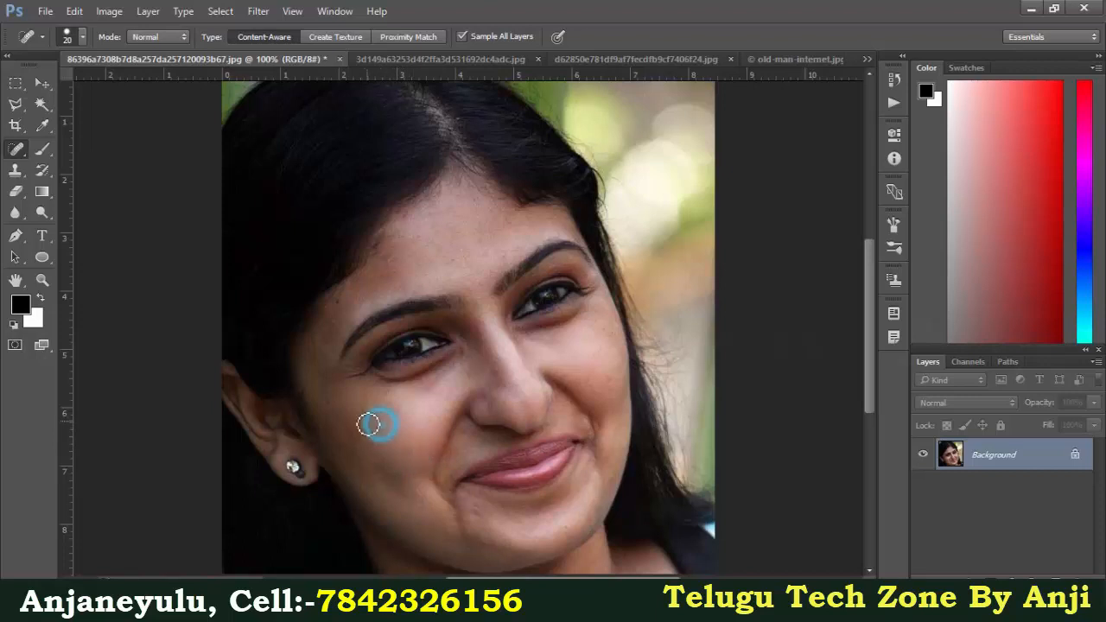
pyautogui.click(364, 411)
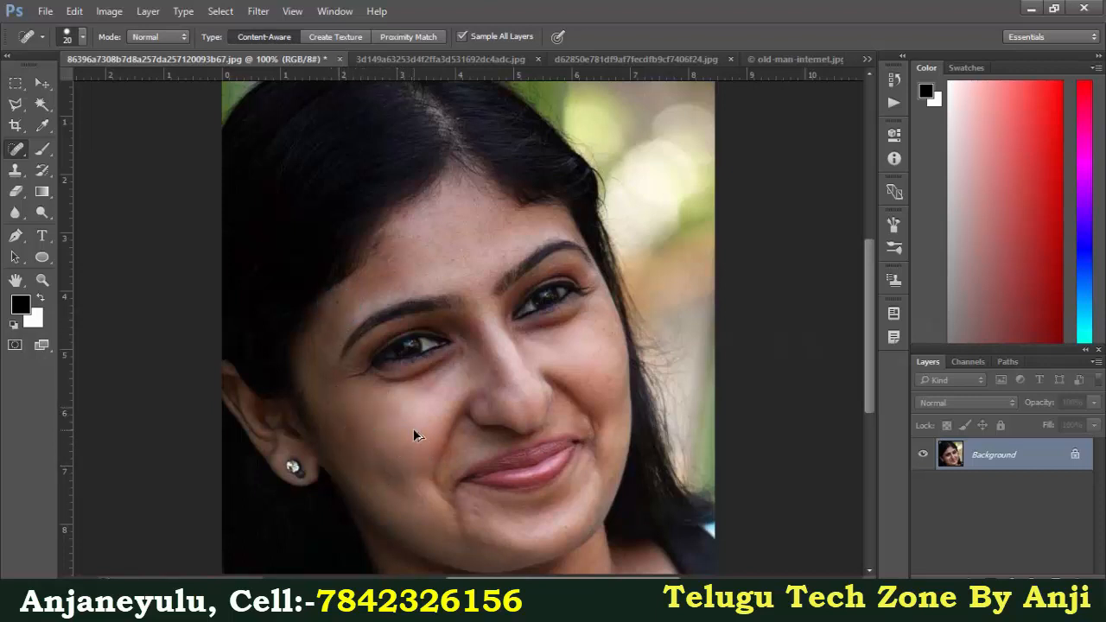
pyautogui.click(423, 370)
# - Try the Create Texture healing type on the red forehead spot at close zoom and undo the stroke
pyautogui.click(292, 11)
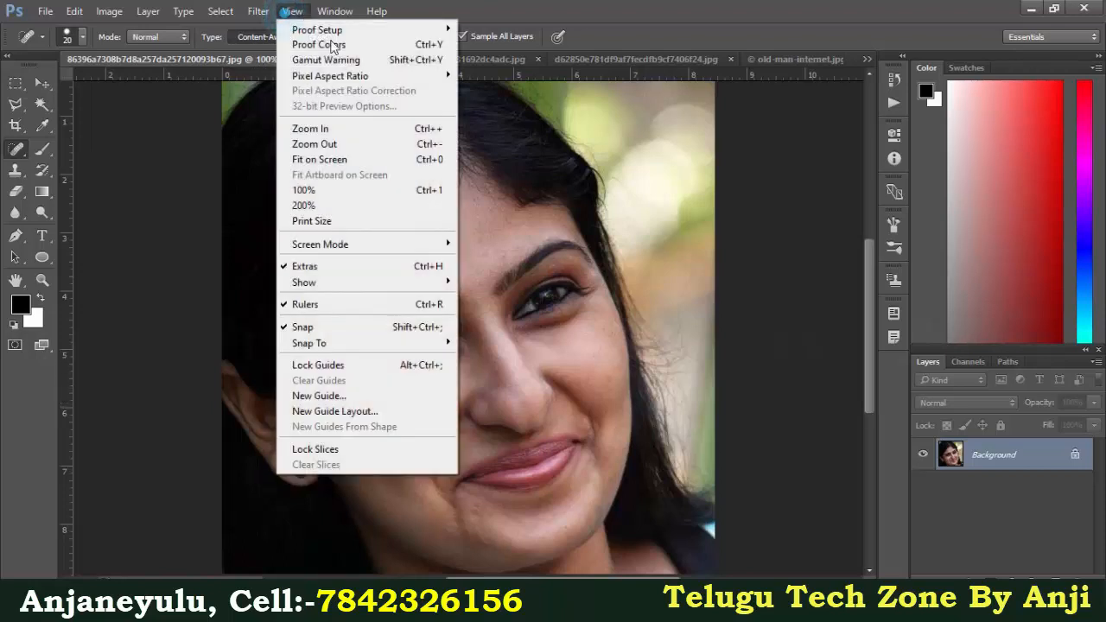
pyautogui.click(411, 128)
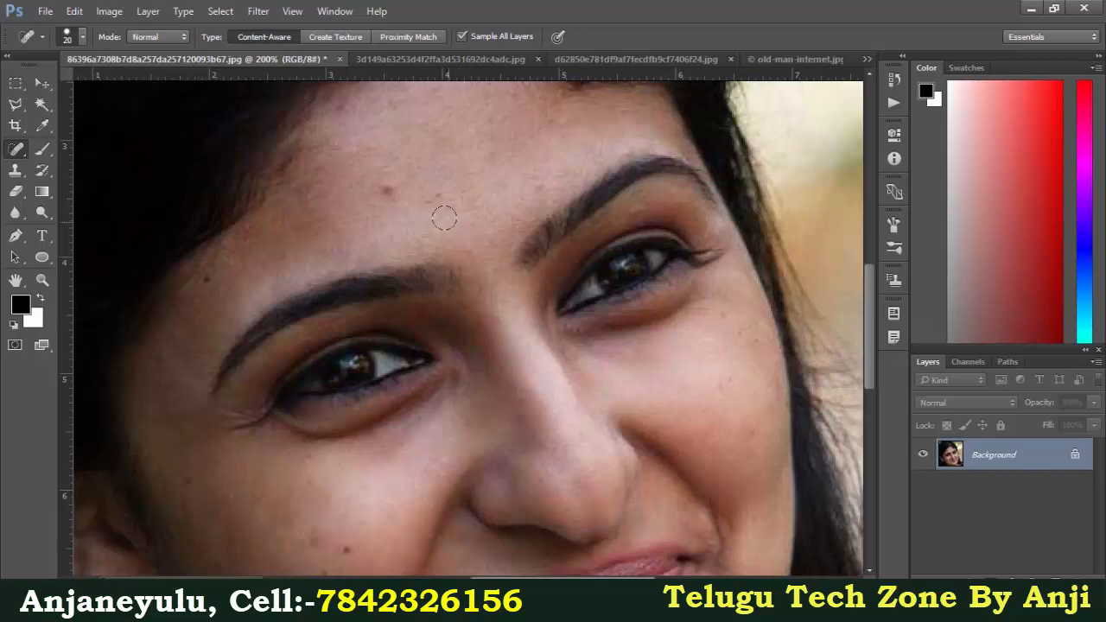
pyautogui.hotkey('ctrl', '+')
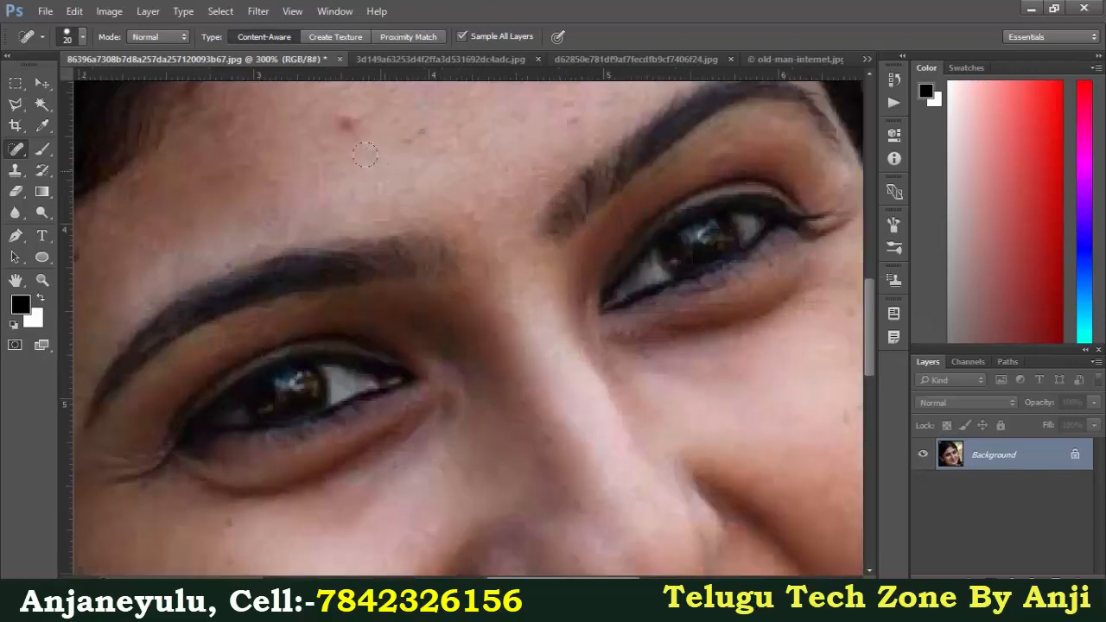
pyautogui.click(369, 140)
pyautogui.click(334, 38)
pyautogui.scroll(5, 395, 250)
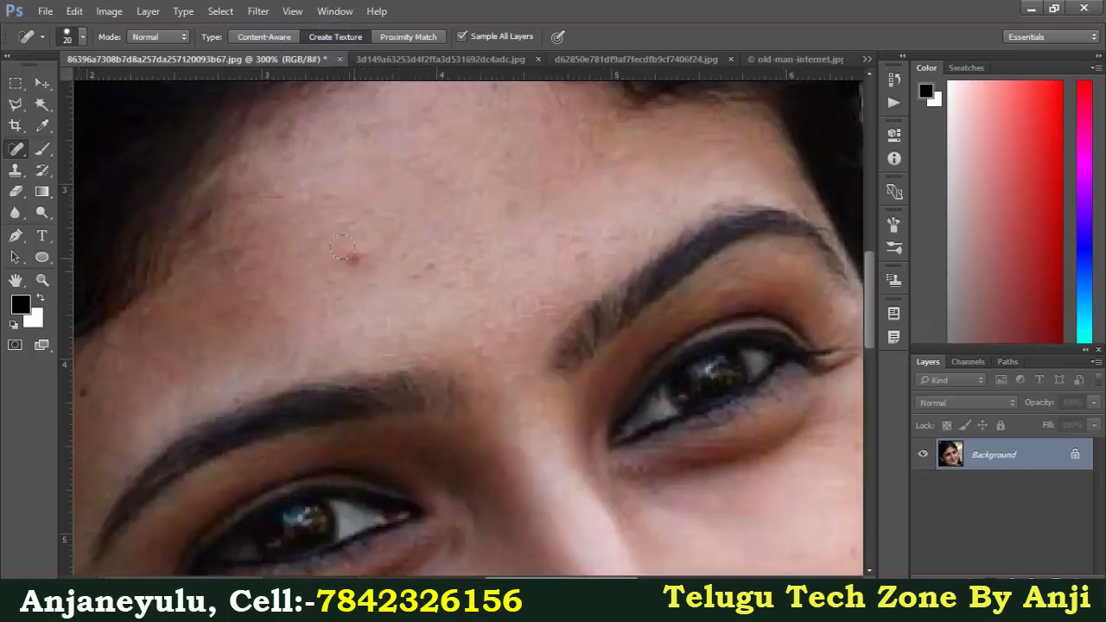
pyautogui.hotkey('ctrl', '+')
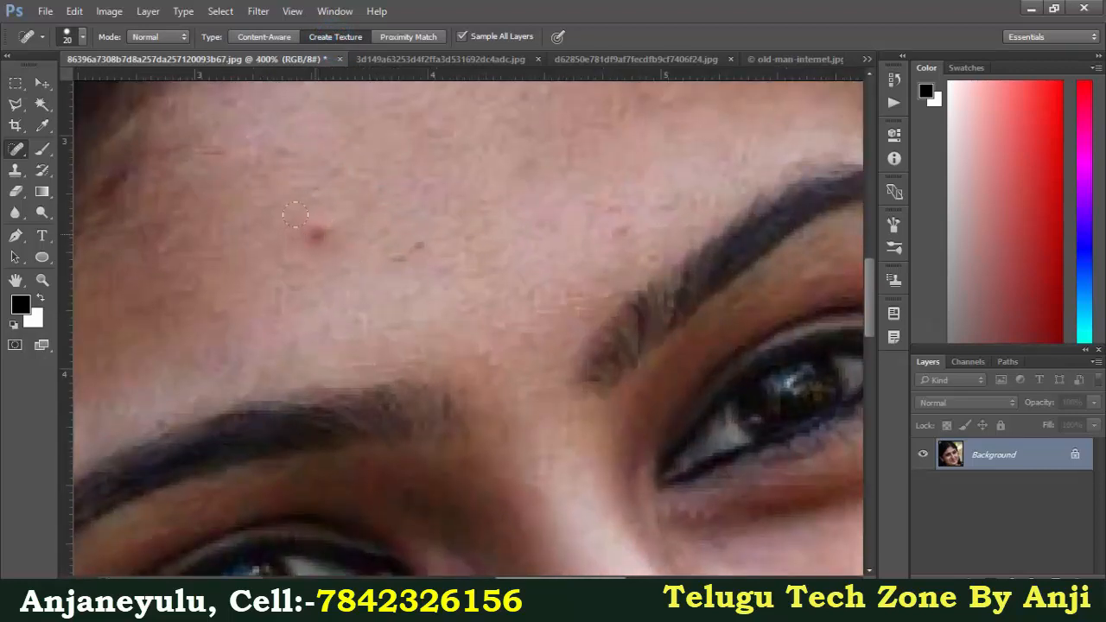
pyautogui.click(314, 231)
pyautogui.click(309, 218)
pyautogui.hotkey('ctrl', 'z')
# - Compare Content-Aware and Create Texture healing on the same forehead spot, undoing each attempt
pyautogui.click(263, 36)
pyautogui.click(314, 218)
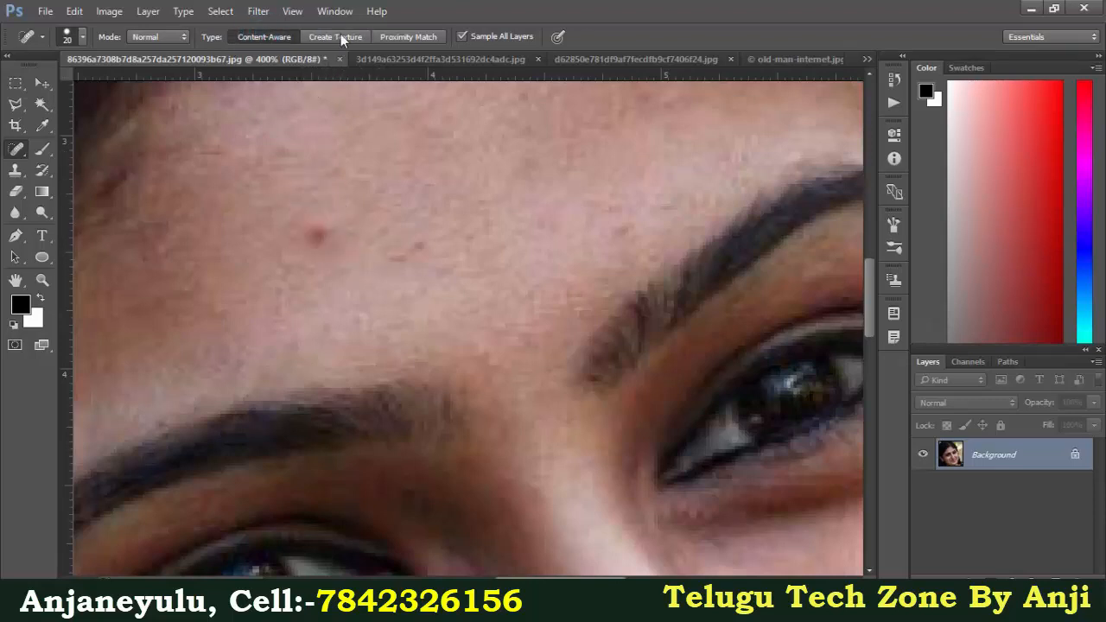
pyautogui.click(340, 36)
pyautogui.click(315, 230)
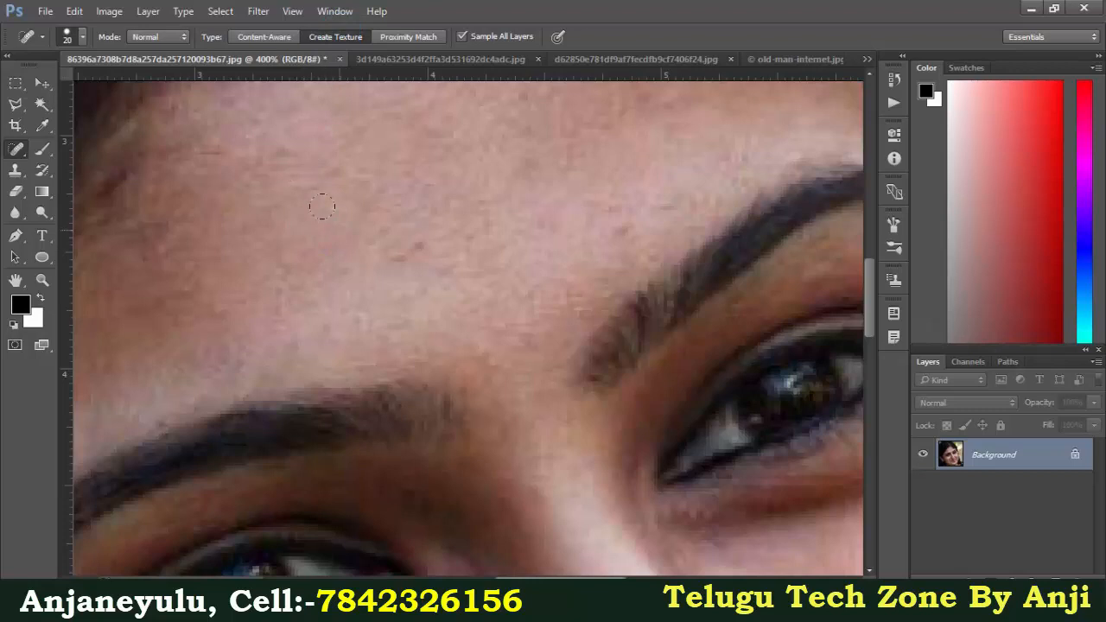
pyautogui.hotkey('ctrl', 'z')
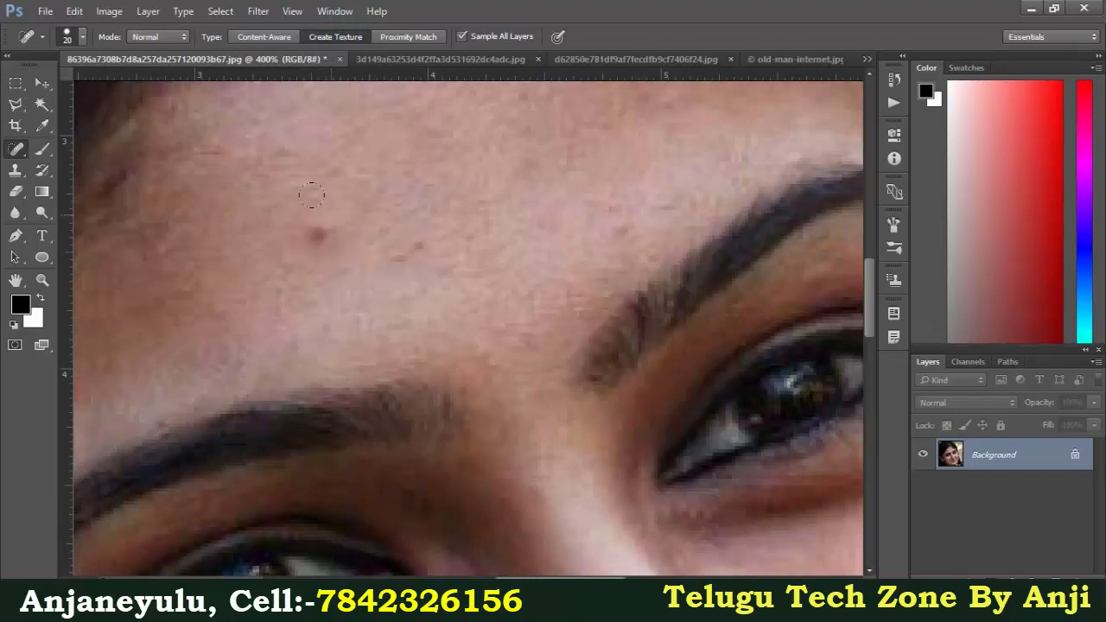
# - Remove the red forehead spot and the dark cheek marks with the healing type set to Proximity Match
pyautogui.hotkey('ctrl', '-')
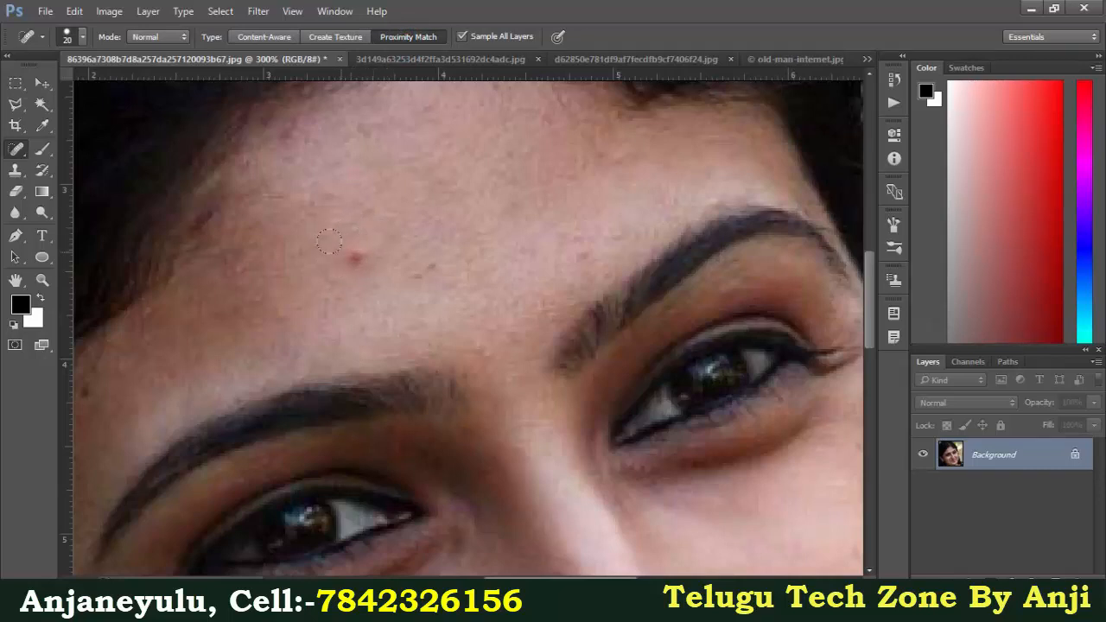
pyautogui.click(346, 255)
pyautogui.hotkey('ctrl', '-')
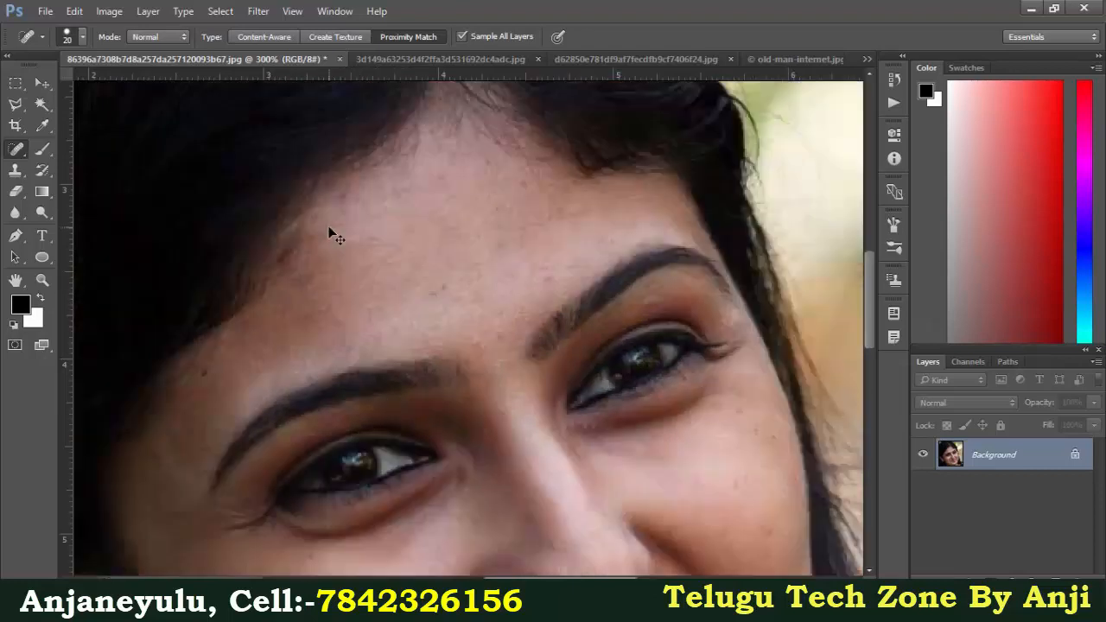
pyautogui.moveTo(451, 499)
pyautogui.mouseDown()
pyautogui.moveTo(371, 148)
pyautogui.moveTo(376, 117)
pyautogui.mouseUp()
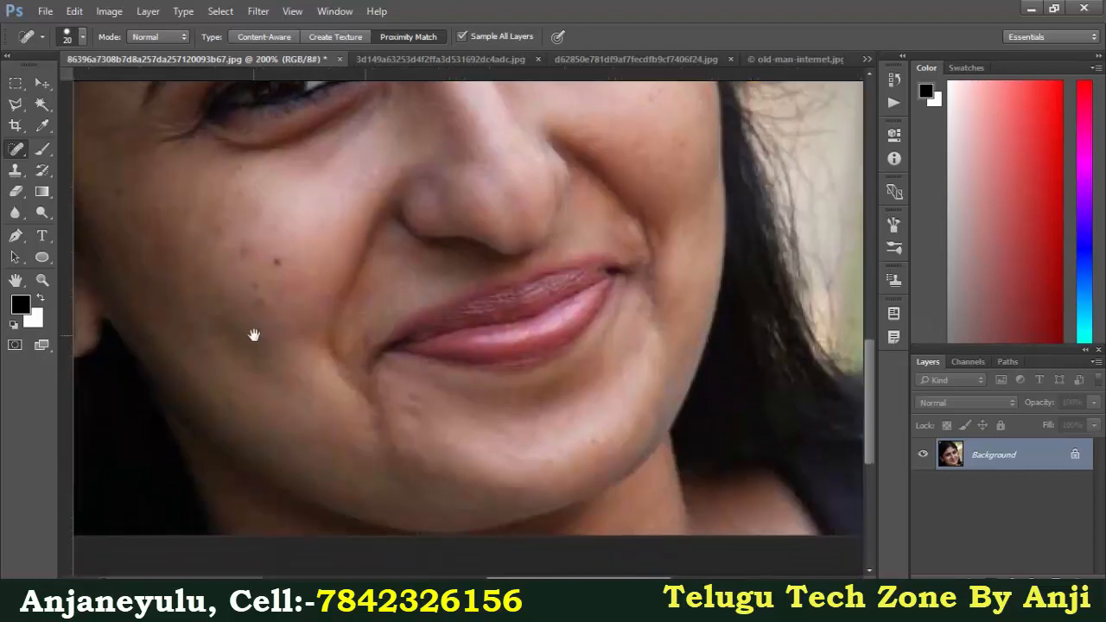
pyautogui.click(274, 258)
pyautogui.click(255, 282)
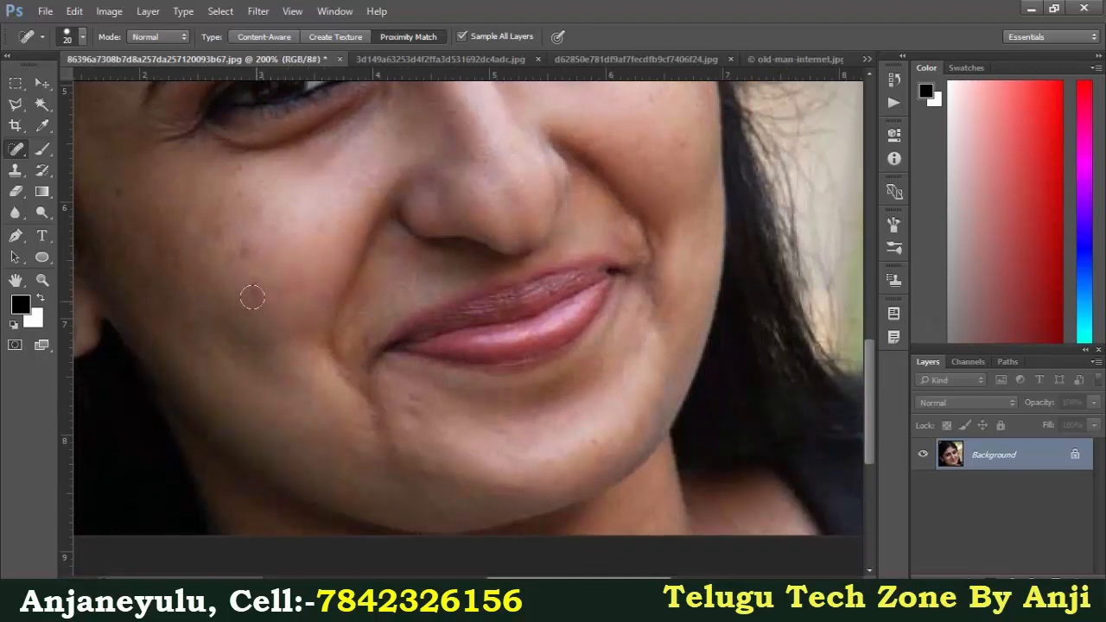
pyautogui.click(248, 250)
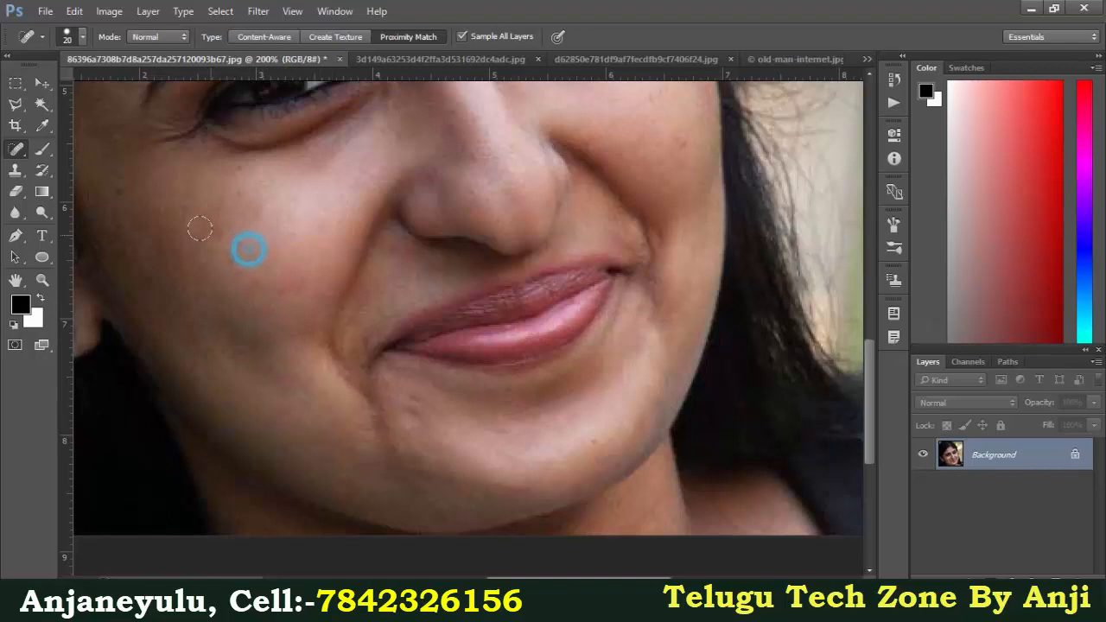
pyautogui.click(124, 196)
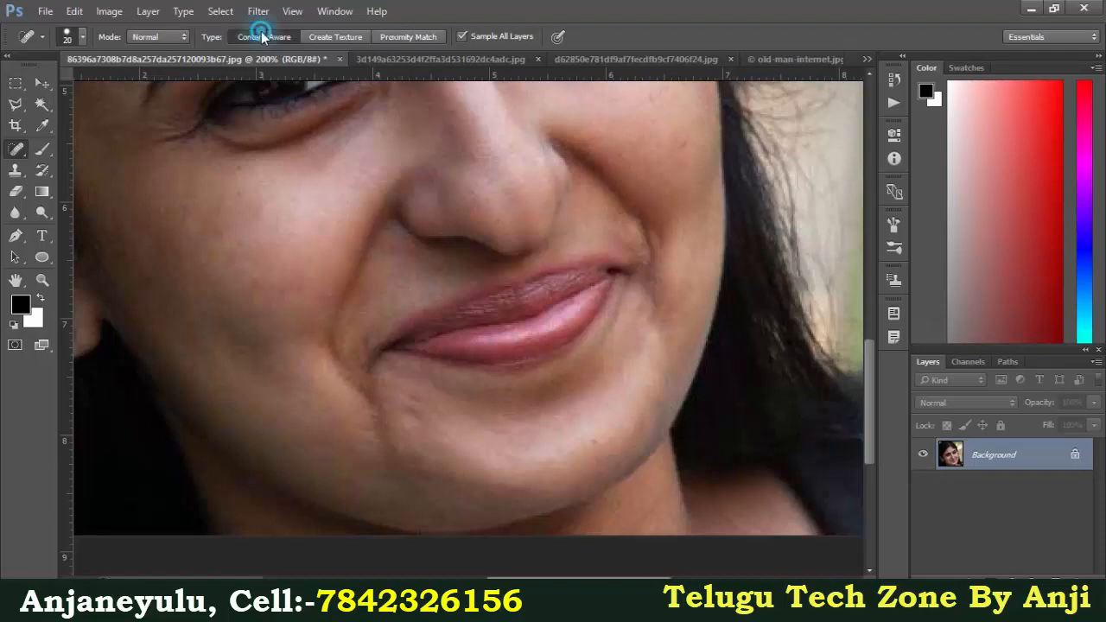
# - Switch to the portrait of the woman with braided hair and examine the skin around her lips and chin closely
pyautogui.click(425, 55)
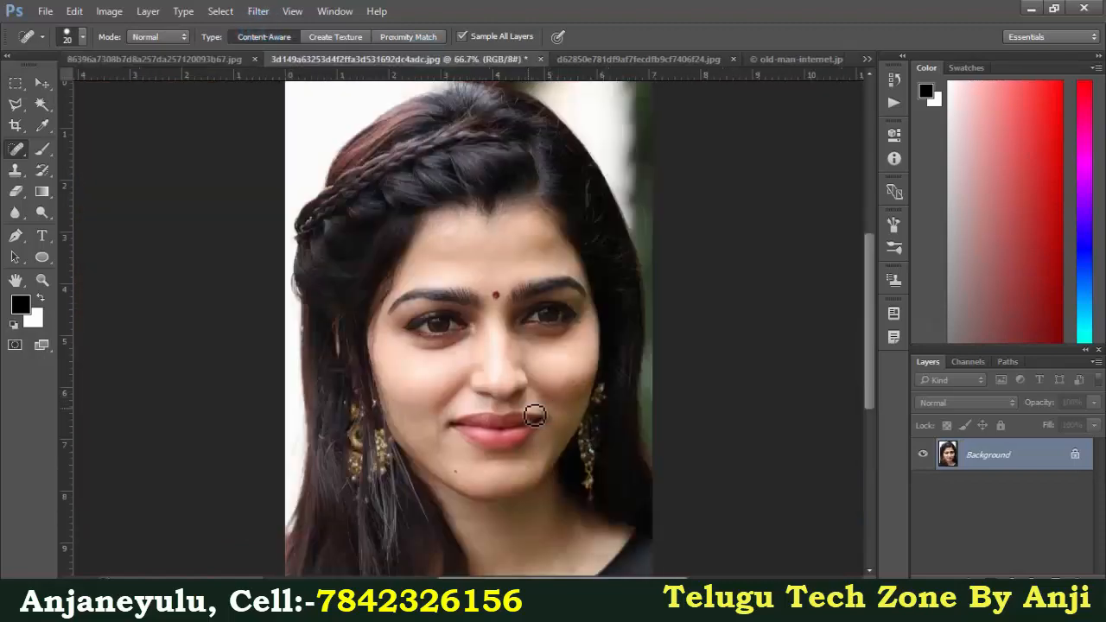
pyautogui.hotkey('ctrl', '+')
pyautogui.hotkey('ctrl', '+')
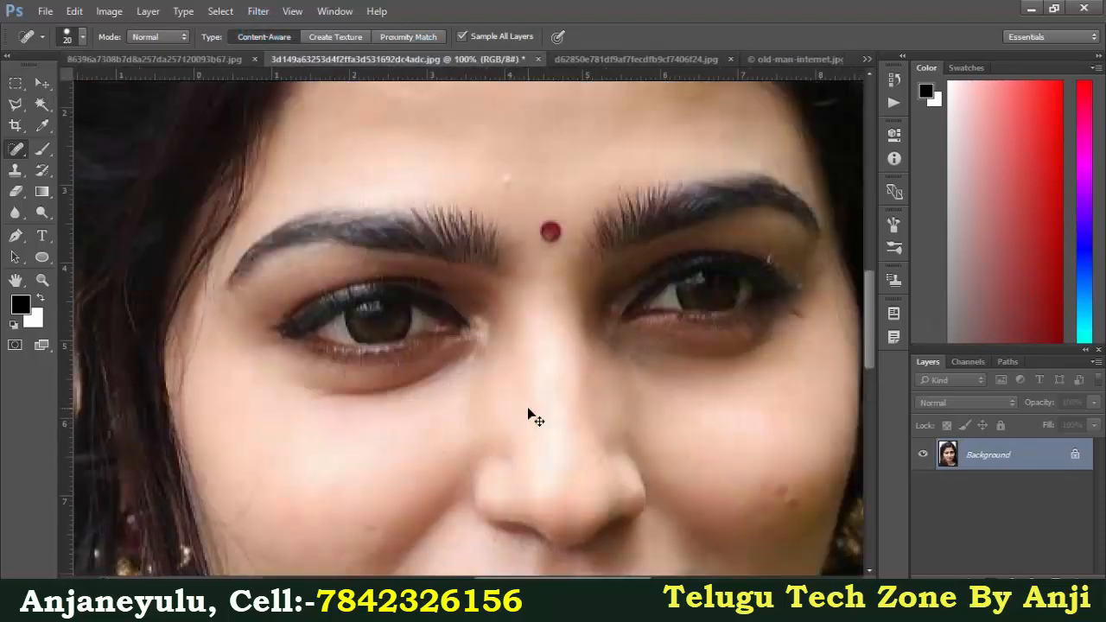
pyautogui.hotkey('ctrl', '+')
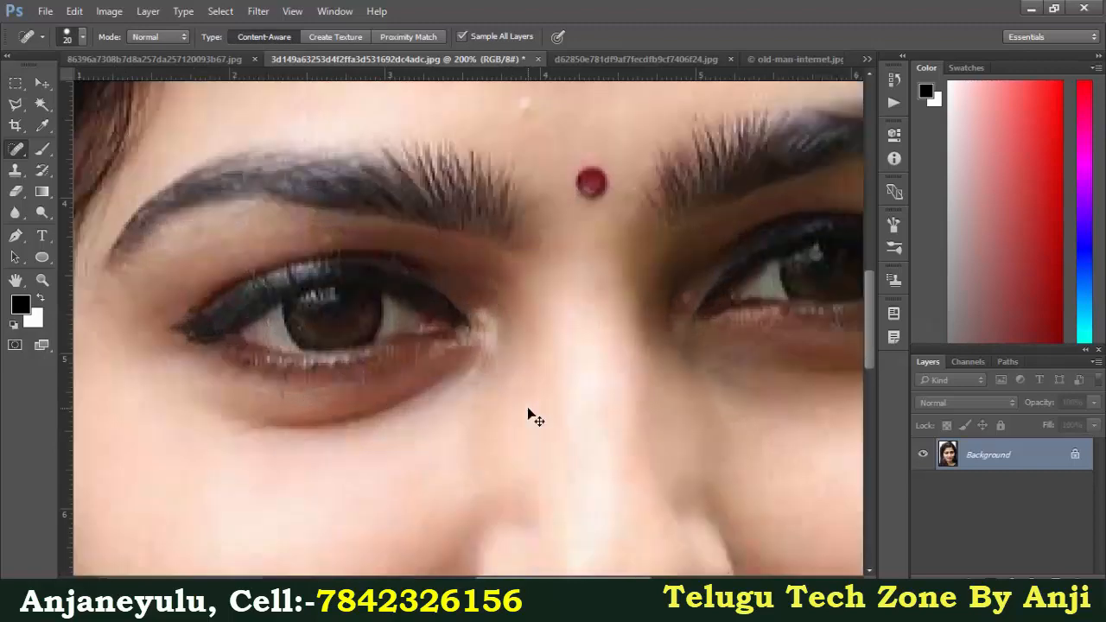
pyautogui.moveTo(548, 492); pyautogui.dragTo(516, 6)
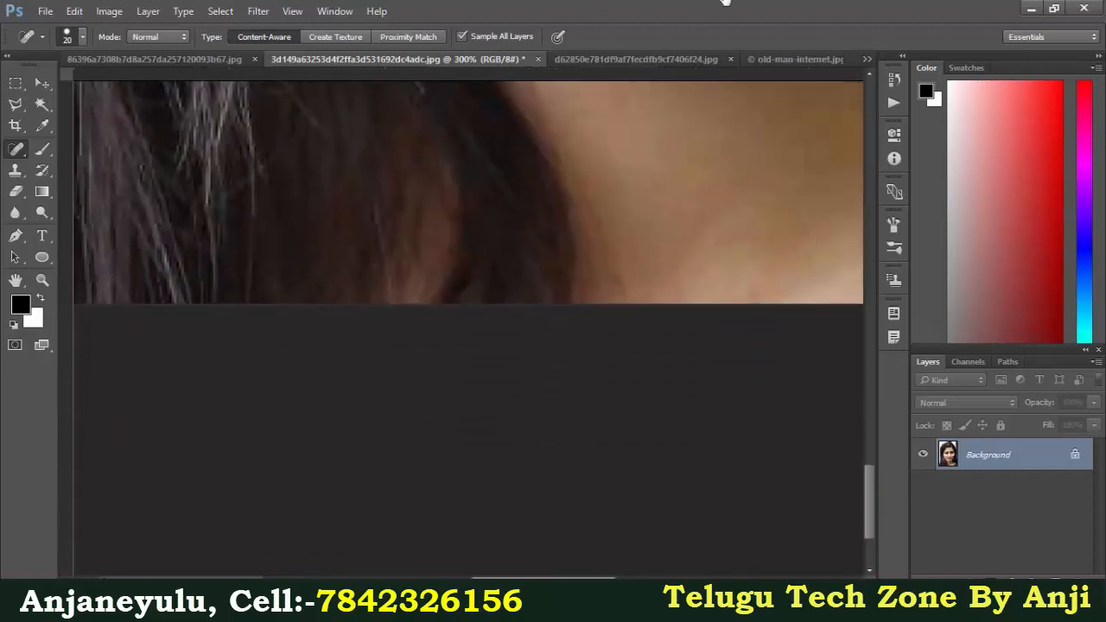
pyautogui.moveTo(634, 153); pyautogui.dragTo(547, 434)
pyautogui.moveTo(631, 199); pyautogui.dragTo(546, 483)
pyautogui.moveTo(465, 365); pyautogui.dragTo(520, 271)
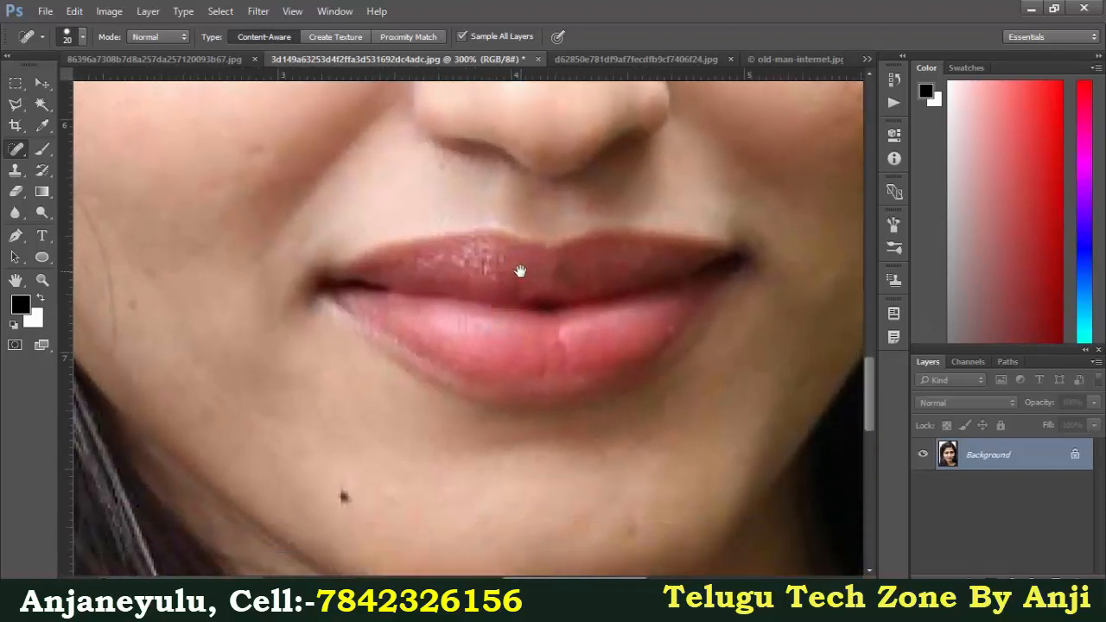
# - Try Create Texture and Content-Aware healing on the dark chin mole, undoing each attempt
pyautogui.click(339, 37)
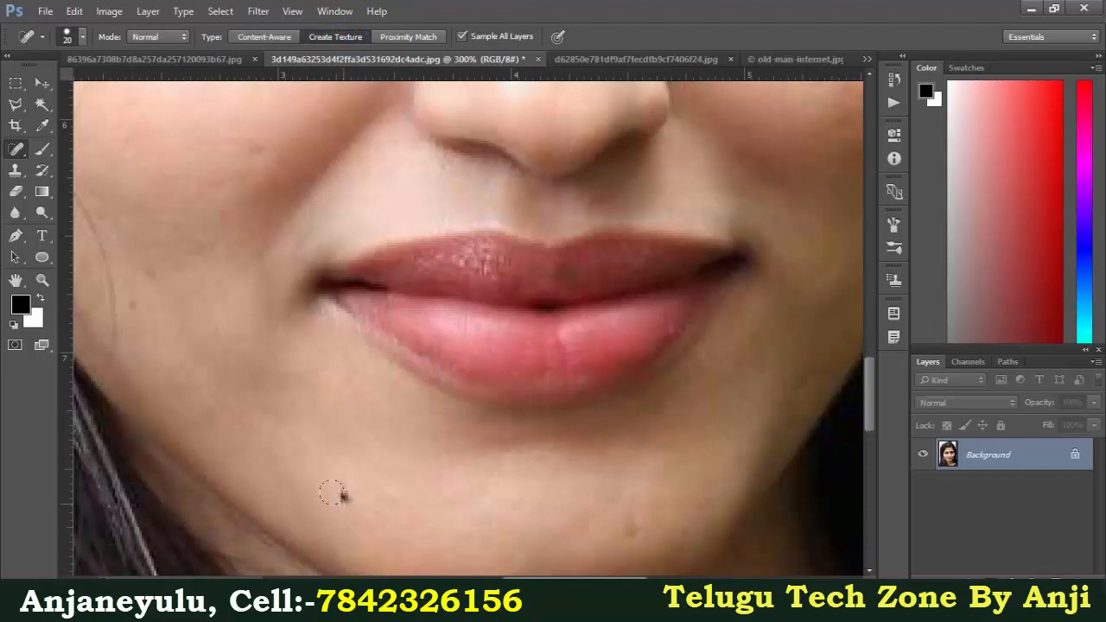
pyautogui.click(342, 495)
pyautogui.hotkey('ctrl', '+')
pyautogui.moveTo(425, 553); pyautogui.dragTo(413, 472)
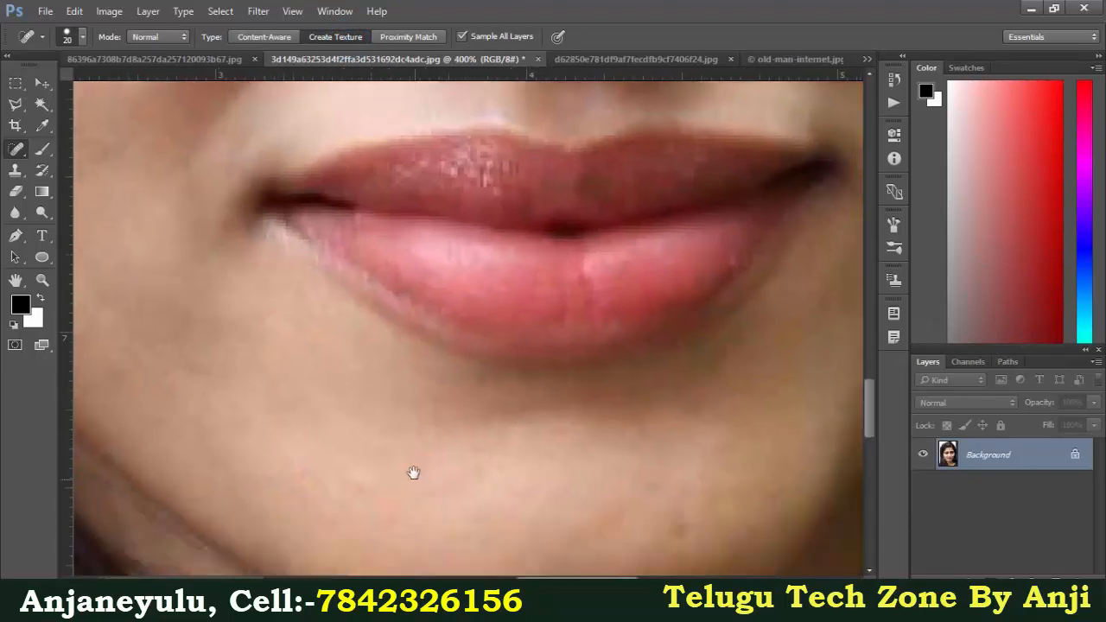
pyautogui.click(260, 36)
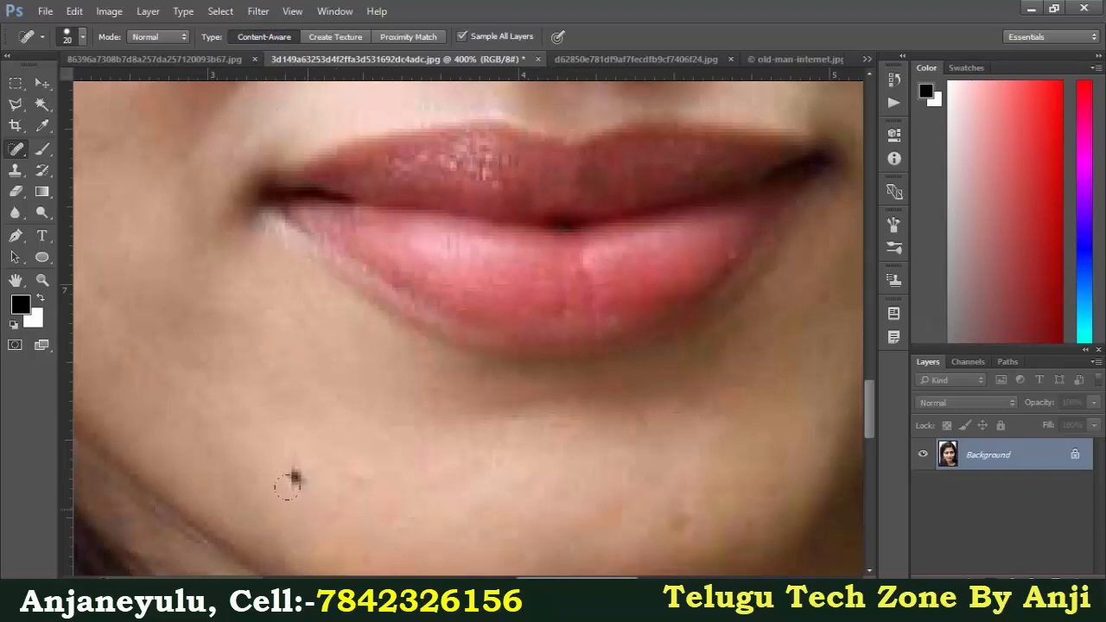
pyautogui.click(297, 481)
# - Remove the dark chin mole with the healing type set to Proximity Match
pyautogui.click(408, 37)
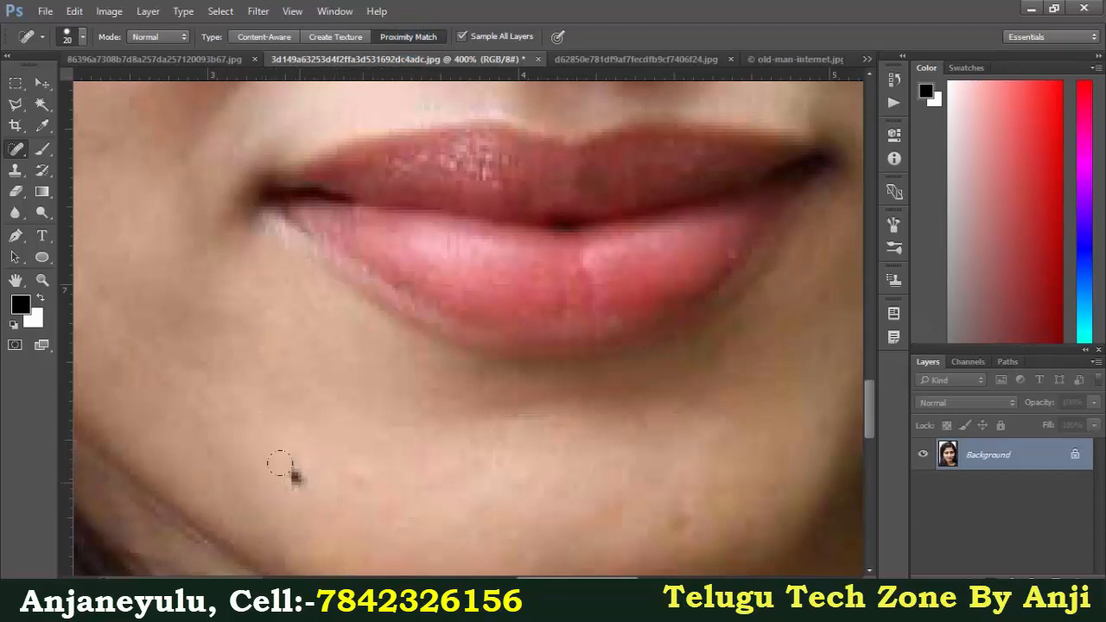
pyautogui.click(294, 476)
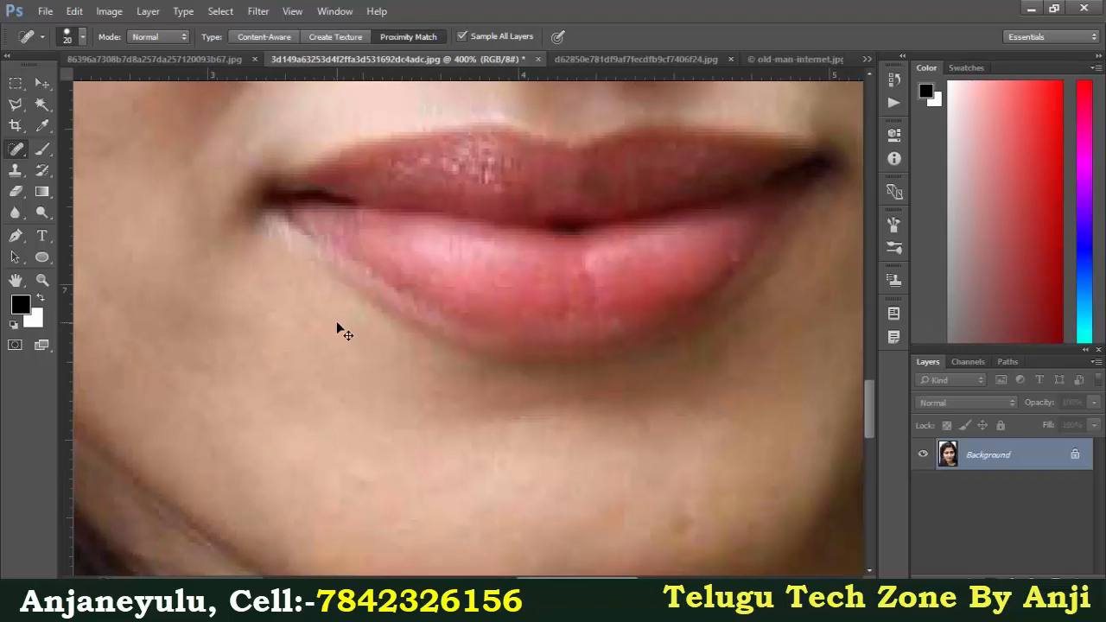
pyautogui.hotkey('ctrl', '-')
pyautogui.hotkey('ctrl', '-')
pyautogui.hotkey('ctrl', '-')
pyautogui.hotkey('ctrl', 'r')
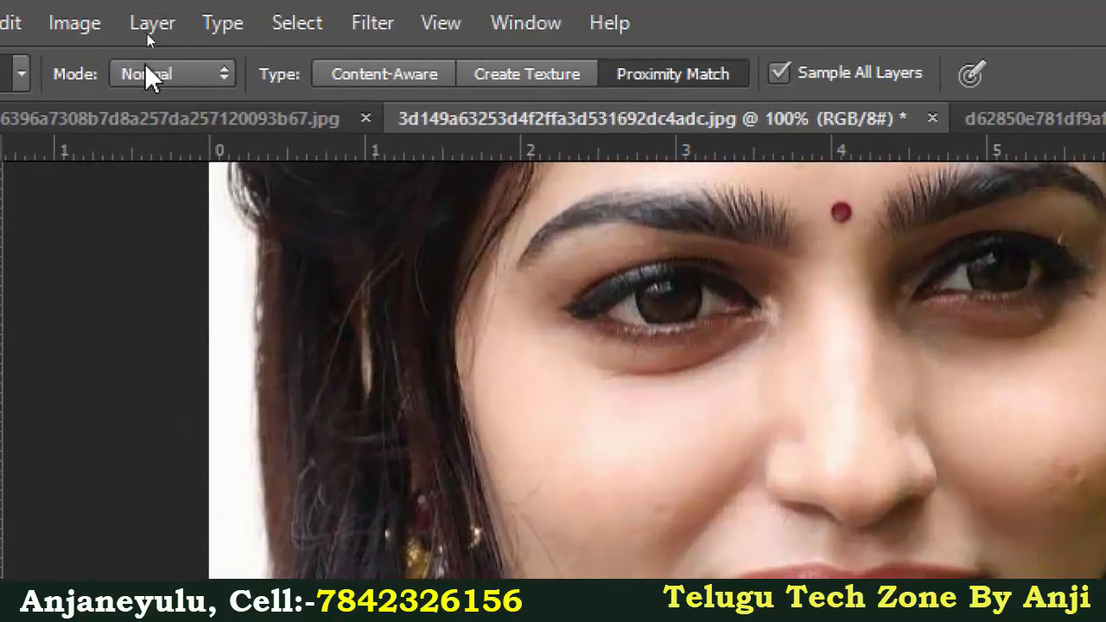
# - Switch to the old-man-internet.jpg portrait and set the healing type to Content-Aware
pyautogui.click(150, 36)
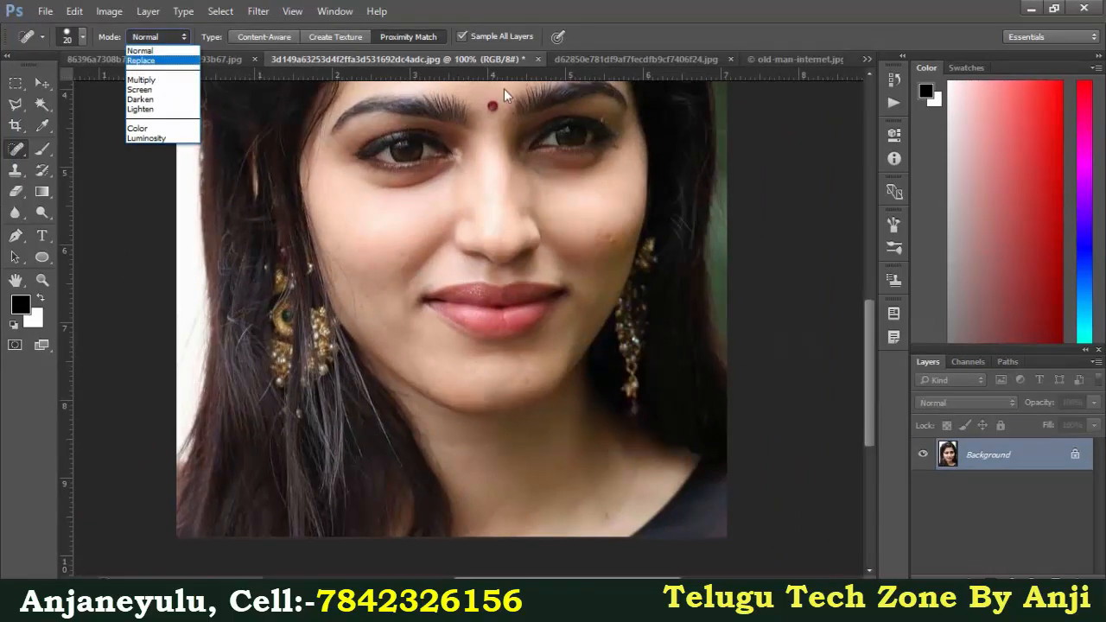
pyautogui.click(602, 62)
pyautogui.click(604, 62)
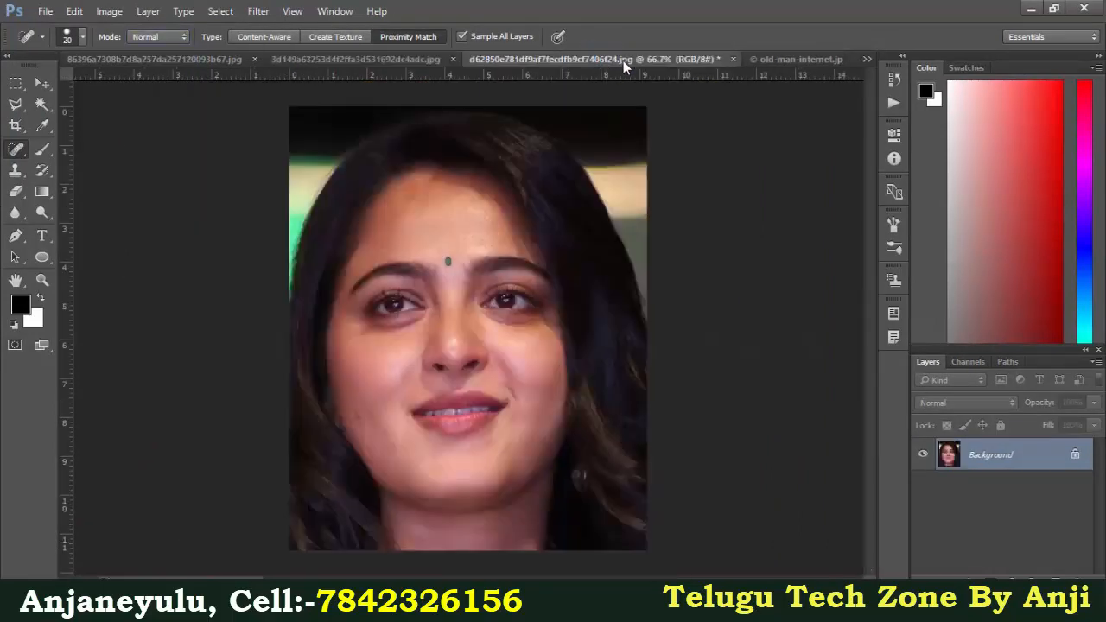
pyautogui.click(795, 59)
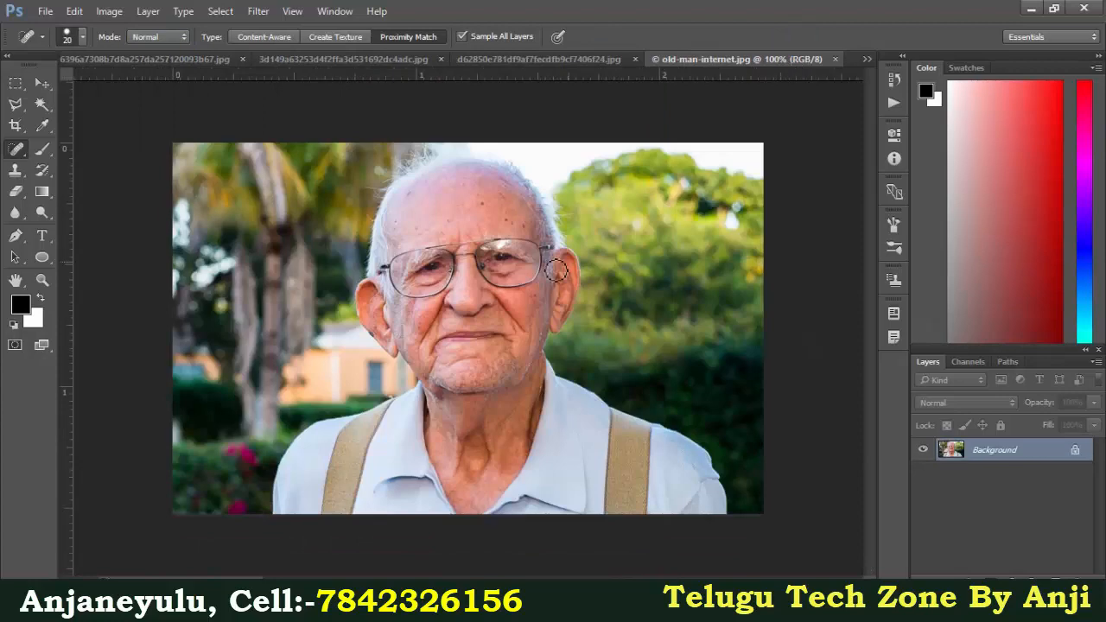
pyautogui.hotkey('ctrl', '+')
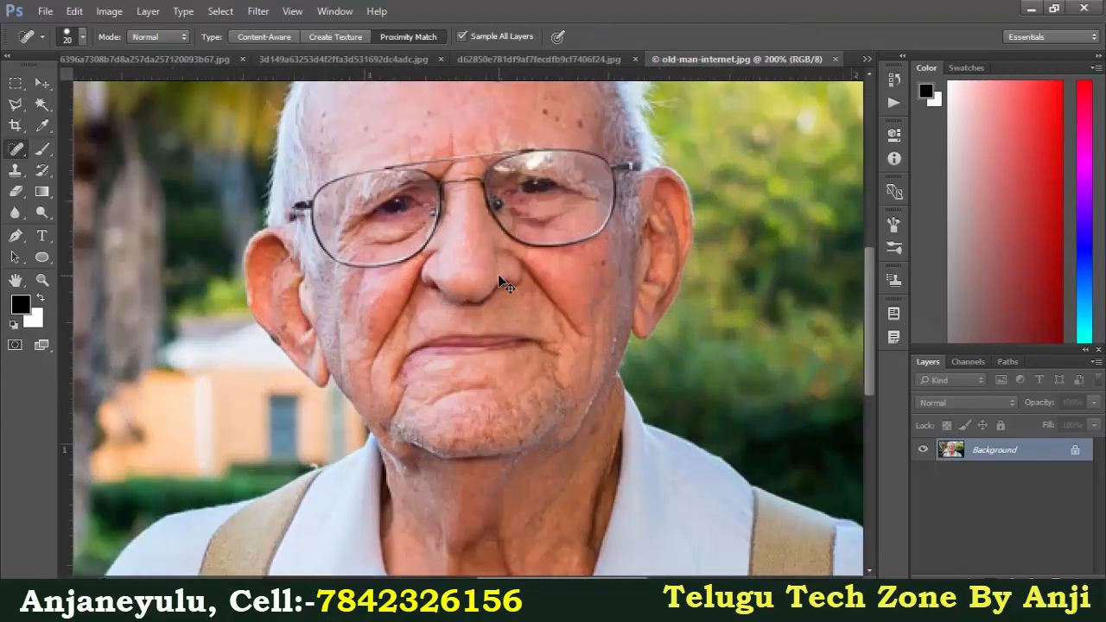
pyautogui.hotkey('ctrl', '-')
pyautogui.hotkey('ctrl', '+')
pyautogui.moveTo(563, 246); pyautogui.dragTo(508, 310)
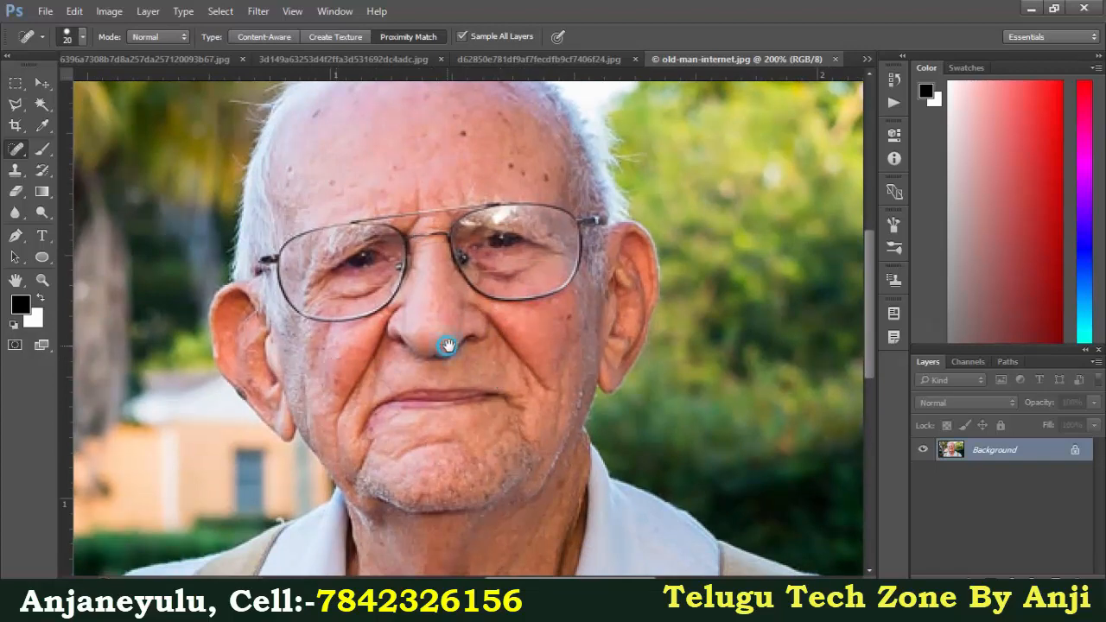
pyautogui.moveTo(444, 345); pyautogui.dragTo(487, 342)
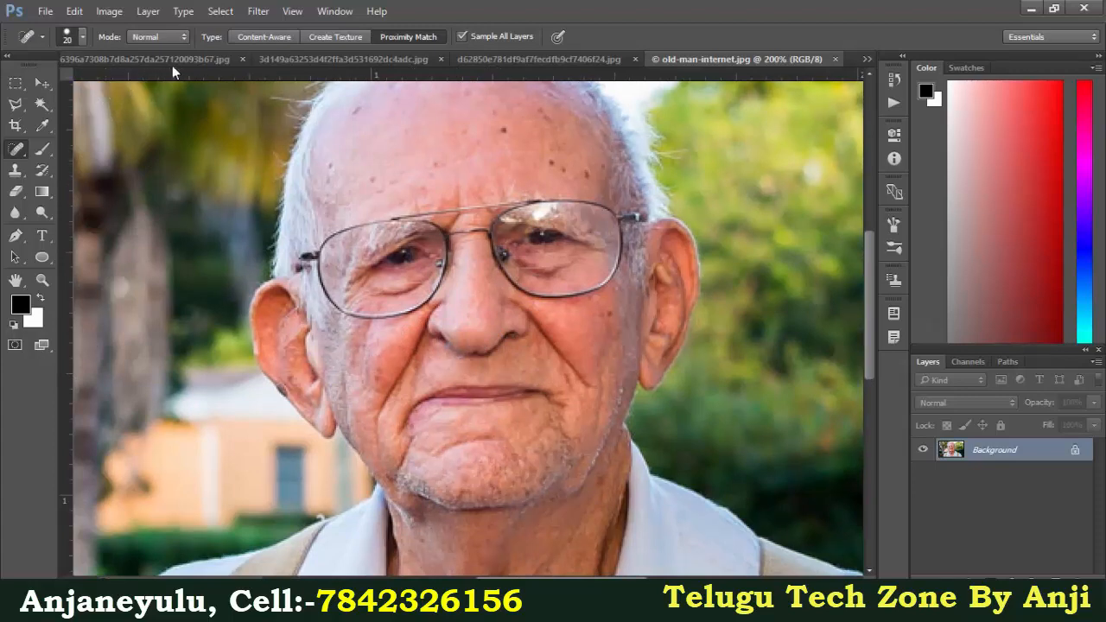
pyautogui.click(250, 35)
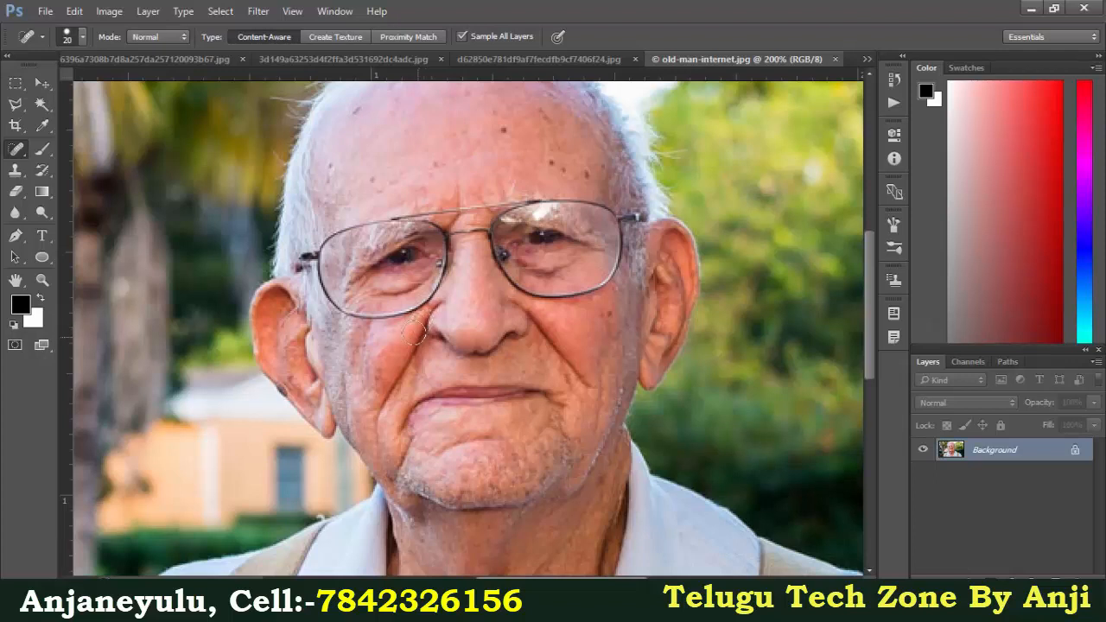
# - Try healing the nose-to-mouth fold on the man's right cheek in Normal, Replace and Multiply modes, undoing each stroke
pyautogui.moveTo(417, 337)
pyautogui.mouseDown()
pyautogui.moveTo(376, 413)
pyautogui.moveTo(374, 443)
pyautogui.mouseUp()
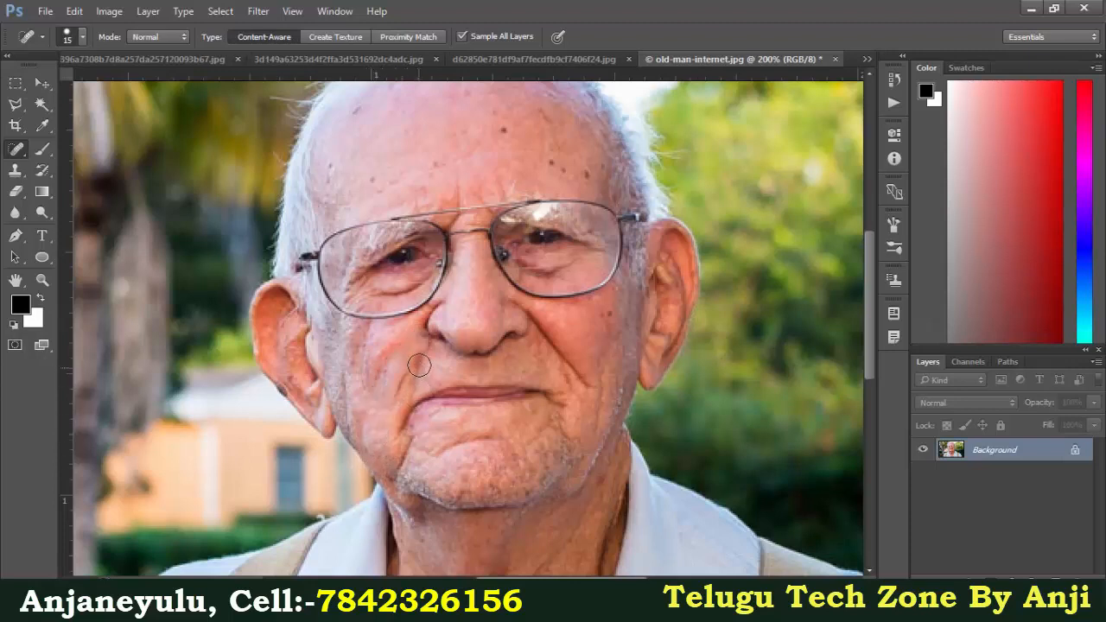
pyautogui.moveTo(422, 344)
pyautogui.mouseDown()
pyautogui.moveTo(398, 381)
pyautogui.moveTo(383, 462)
pyautogui.mouseUp()
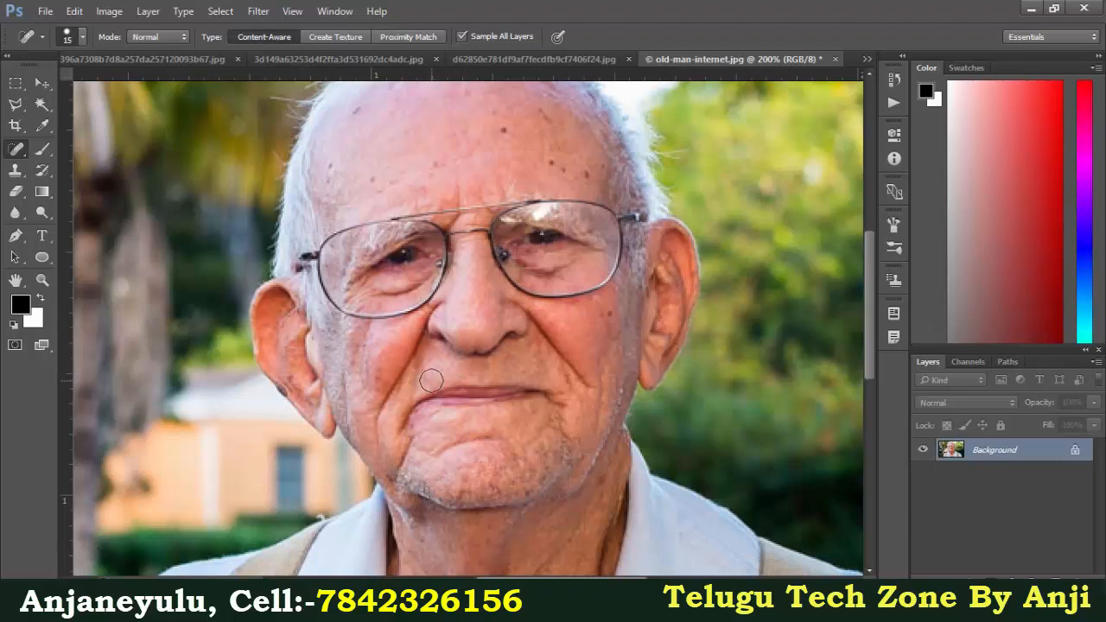
pyautogui.click(155, 37)
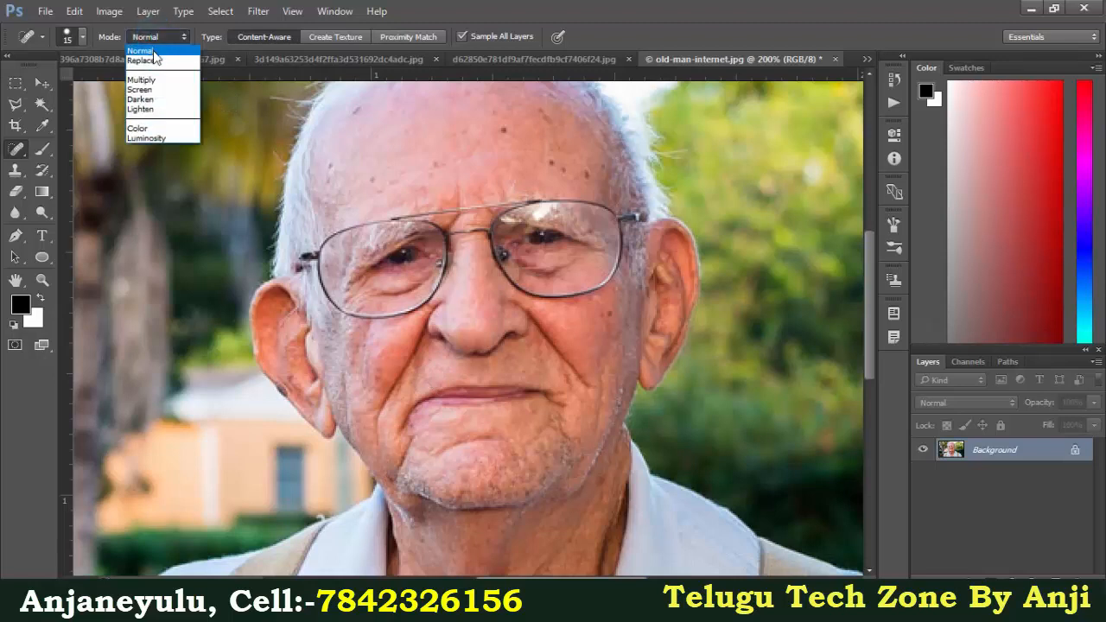
pyautogui.click(140, 61)
pyautogui.moveTo(423, 346)
pyautogui.mouseDown()
pyautogui.moveTo(378, 413)
pyautogui.moveTo(385, 467)
pyautogui.mouseUp()
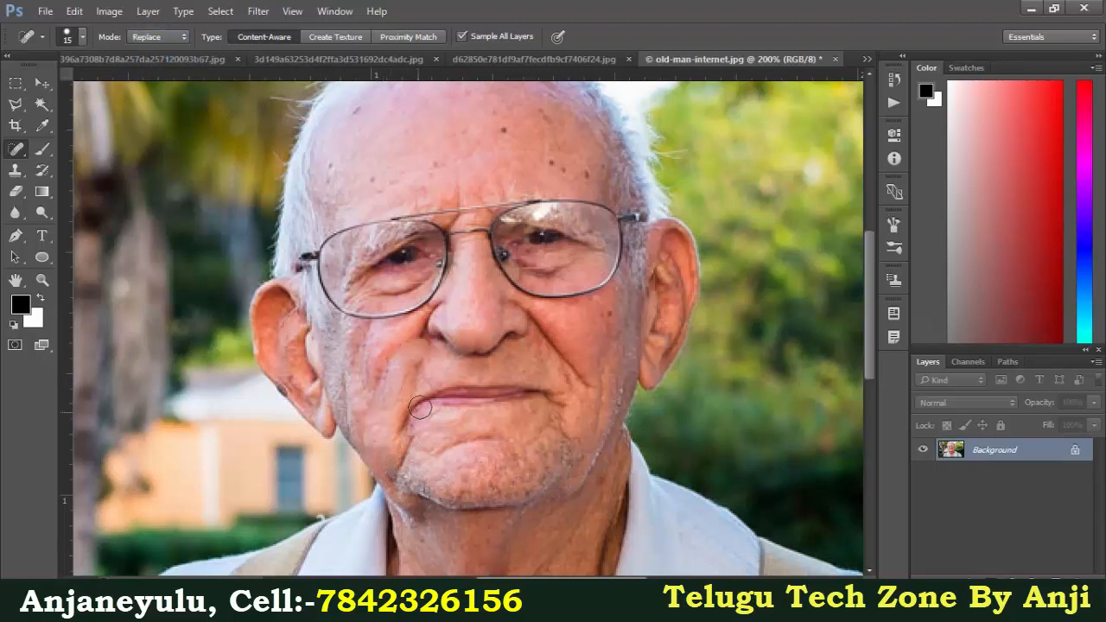
pyautogui.click(160, 40)
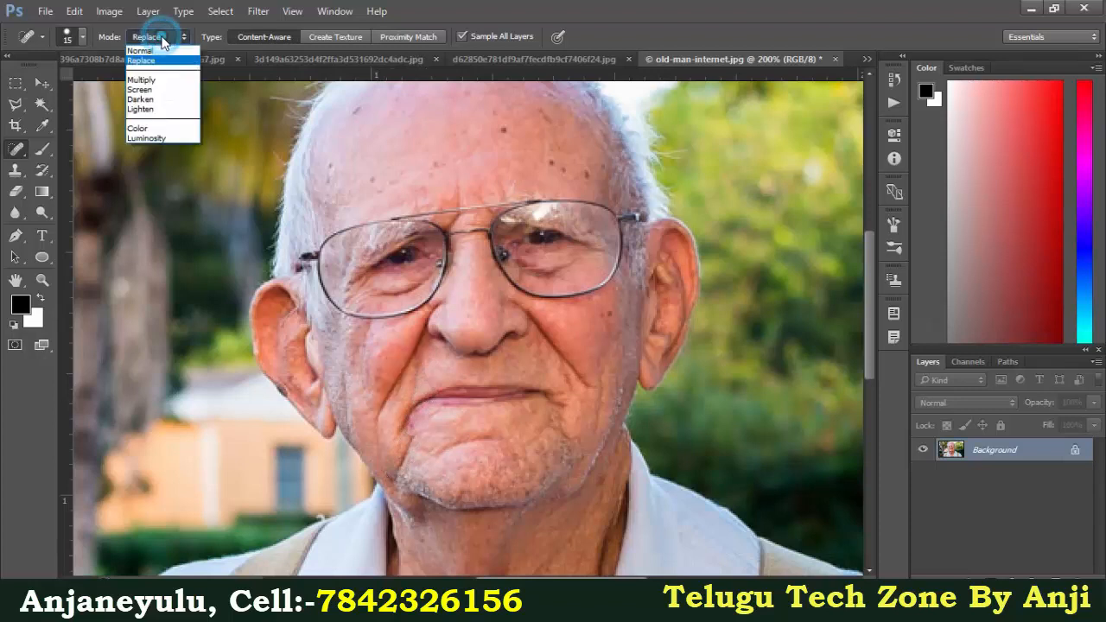
pyautogui.click(159, 79)
pyautogui.moveTo(435, 334)
pyautogui.mouseDown()
pyautogui.moveTo(389, 378)
pyautogui.moveTo(377, 431)
pyautogui.mouseUp()
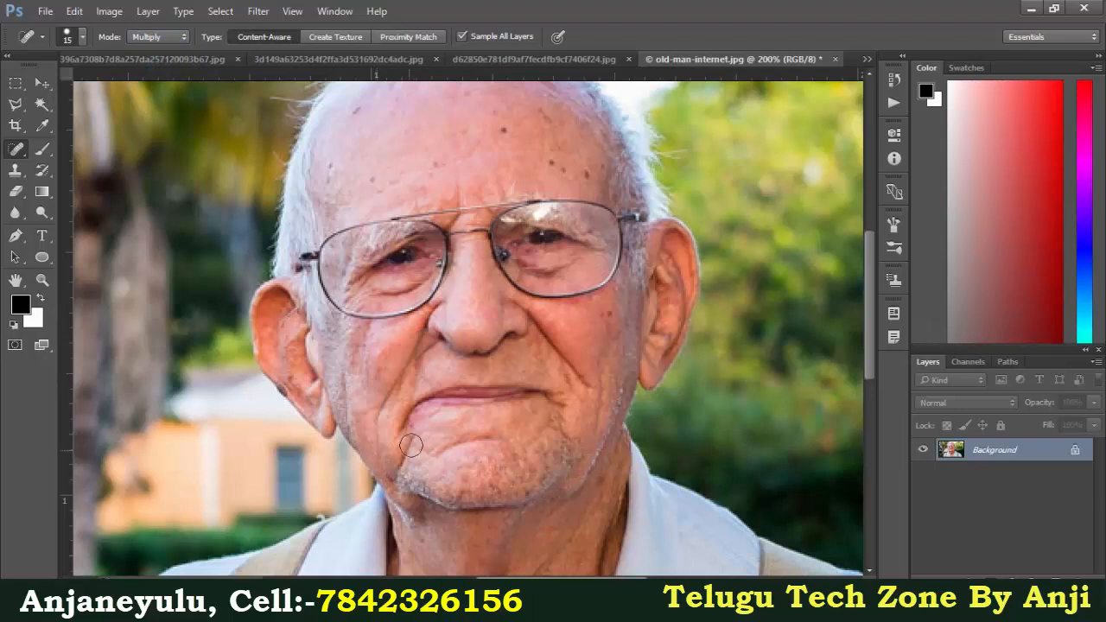
# - Set the brush mode to Lighten and smooth the nose-to-mouth fold and wrinkles on the man's right cheek
pyautogui.click(169, 37)
pyautogui.click(150, 110)
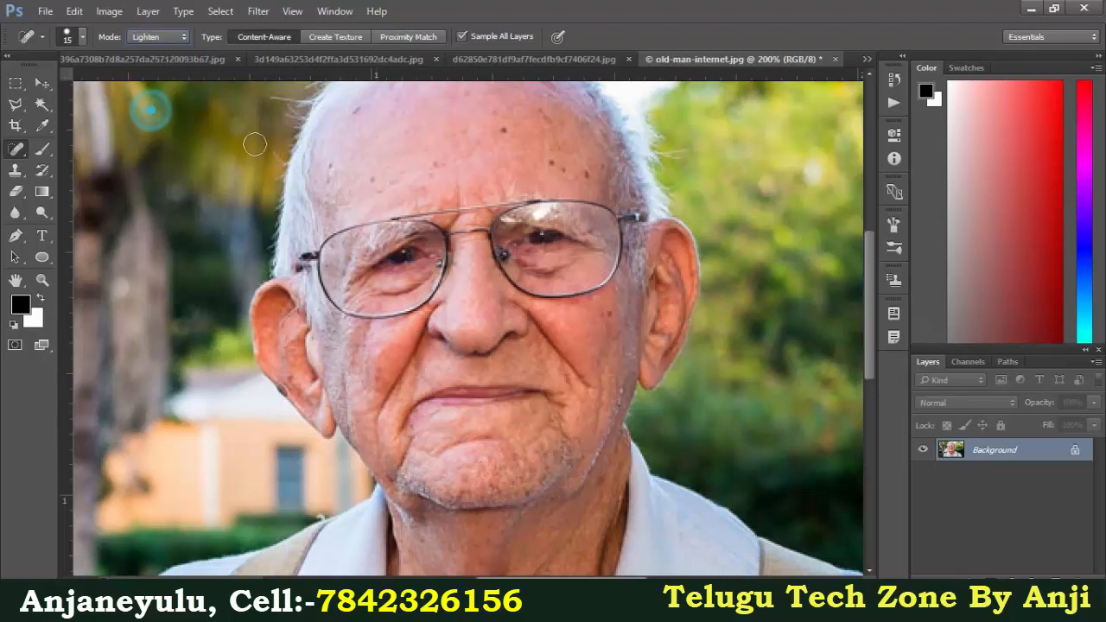
pyautogui.moveTo(427, 337)
pyautogui.mouseDown()
pyautogui.moveTo(390, 386)
pyautogui.moveTo(378, 439)
pyautogui.mouseUp()
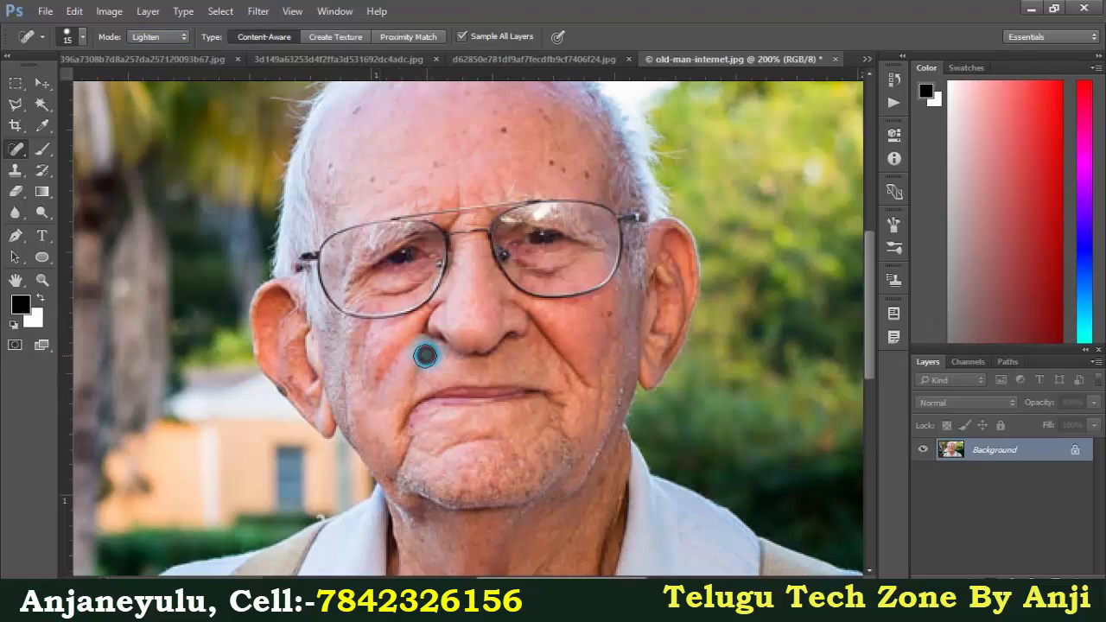
pyautogui.moveTo(425, 355); pyautogui.dragTo(378, 448)
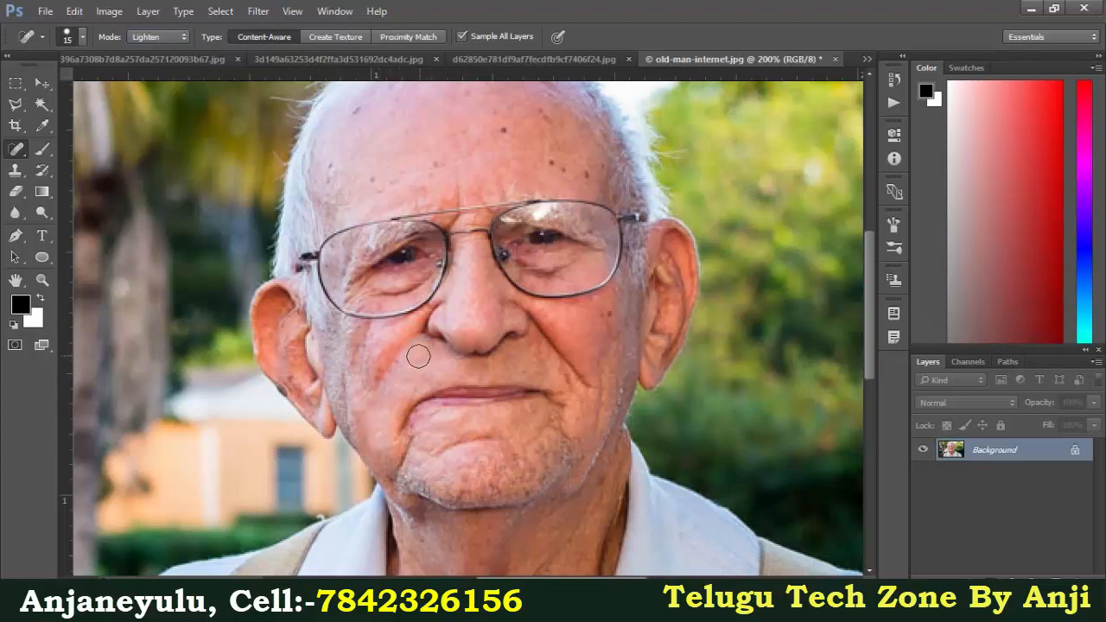
pyautogui.moveTo(418, 356)
pyautogui.mouseDown()
pyautogui.moveTo(392, 363)
pyautogui.moveTo(444, 295)
pyautogui.mouseUp()
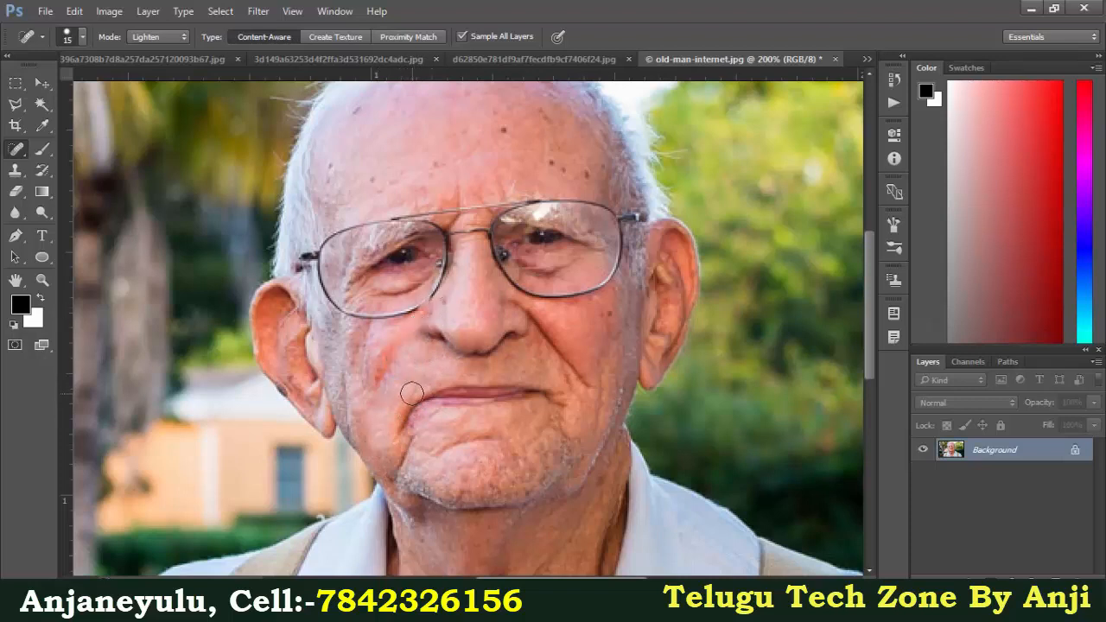
pyautogui.moveTo(422, 337); pyautogui.dragTo(354, 406)
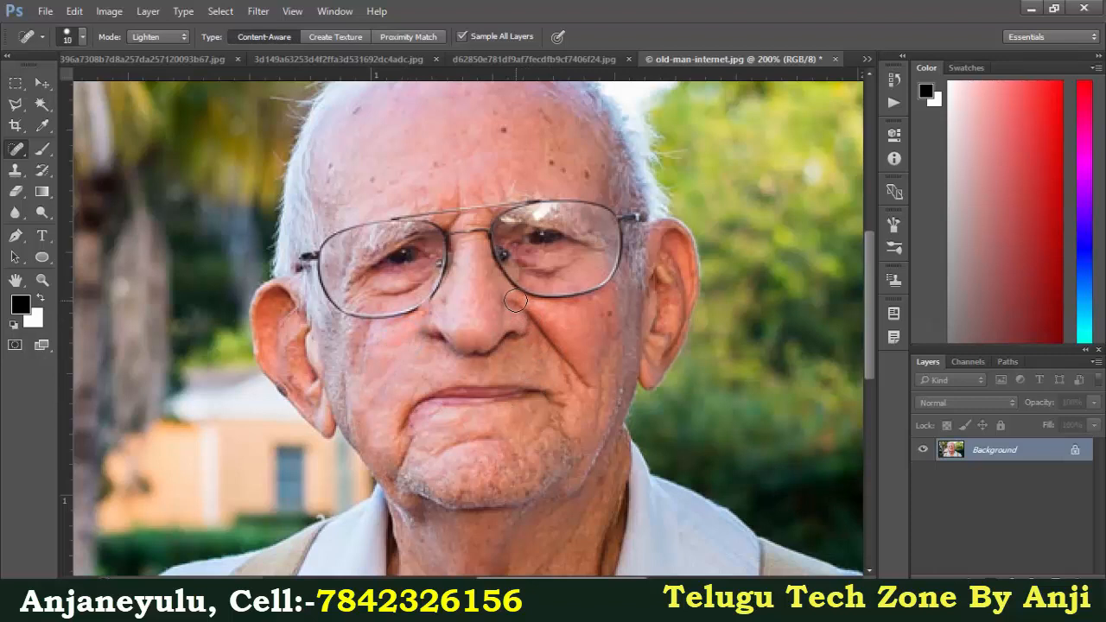
# - Smooth the fold beside the other side of the nose, the chin wrinkles and the frown lines with a size 10 brush
pyautogui.moveTo(511, 296)
pyautogui.mouseDown()
pyautogui.moveTo(593, 396)
pyautogui.moveTo(537, 336)
pyautogui.mouseUp()
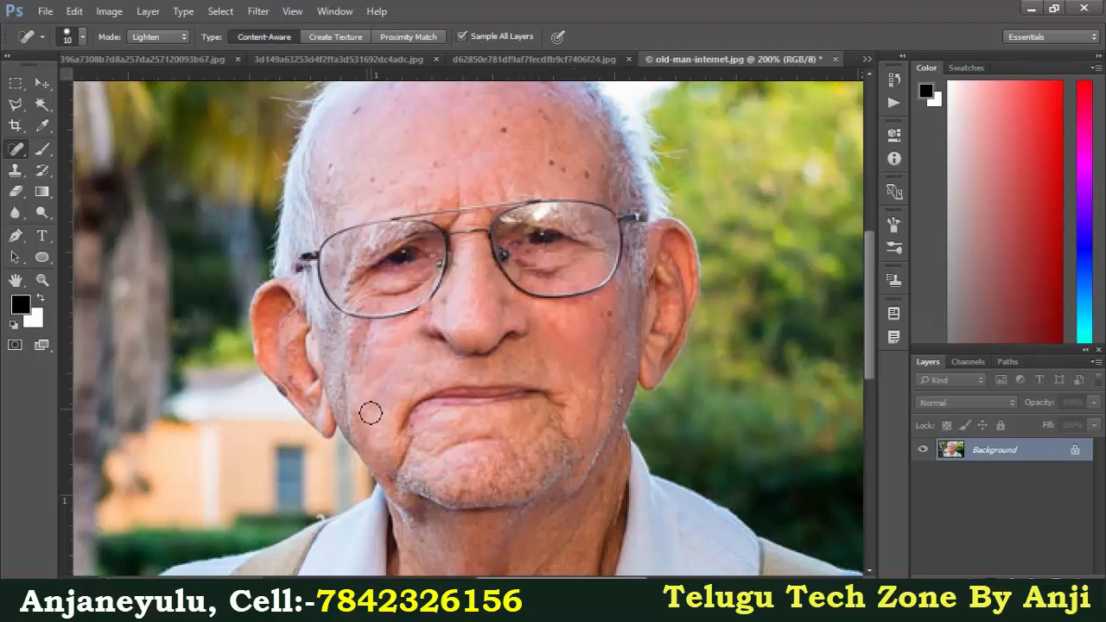
pyautogui.moveTo(412, 435)
pyautogui.mouseDown()
pyautogui.moveTo(397, 478)
pyautogui.moveTo(468, 509)
pyautogui.moveTo(567, 484)
pyautogui.moveTo(570, 435)
pyautogui.moveTo(559, 414)
pyautogui.moveTo(535, 449)
pyautogui.moveTo(473, 443)
pyautogui.moveTo(412, 464)
pyautogui.moveTo(416, 483)
pyautogui.moveTo(449, 506)
pyautogui.moveTo(416, 499)
pyautogui.moveTo(407, 485)
pyautogui.moveTo(467, 508)
pyautogui.mouseUp()
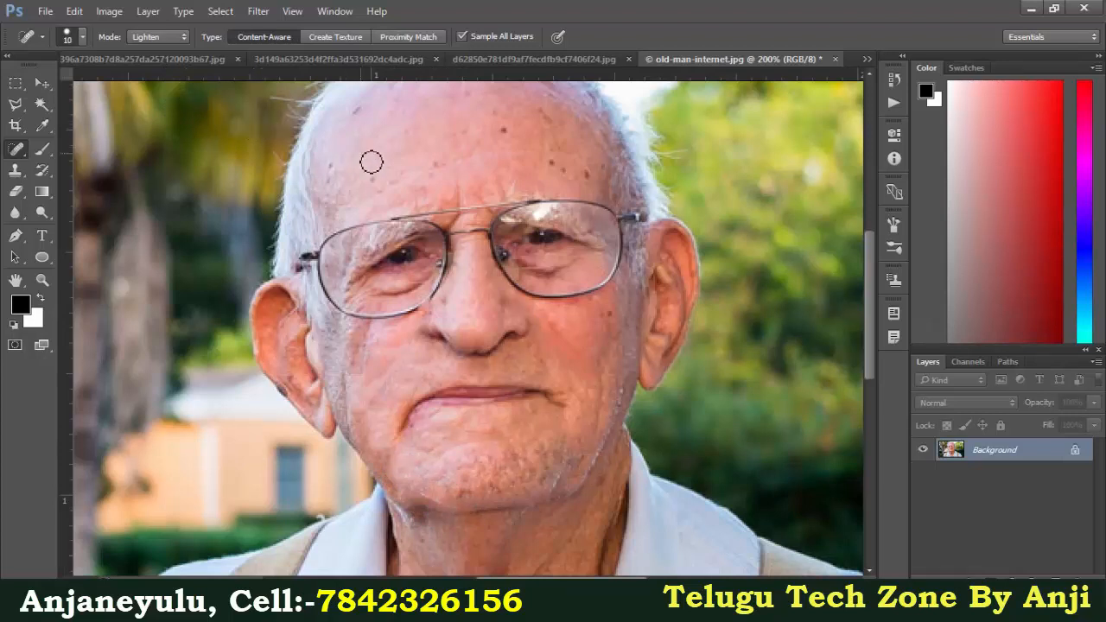
pyautogui.moveTo(455, 173)
pyautogui.mouseDown()
pyautogui.moveTo(465, 216)
pyautogui.moveTo(497, 187)
pyautogui.moveTo(492, 195)
pyautogui.mouseUp()
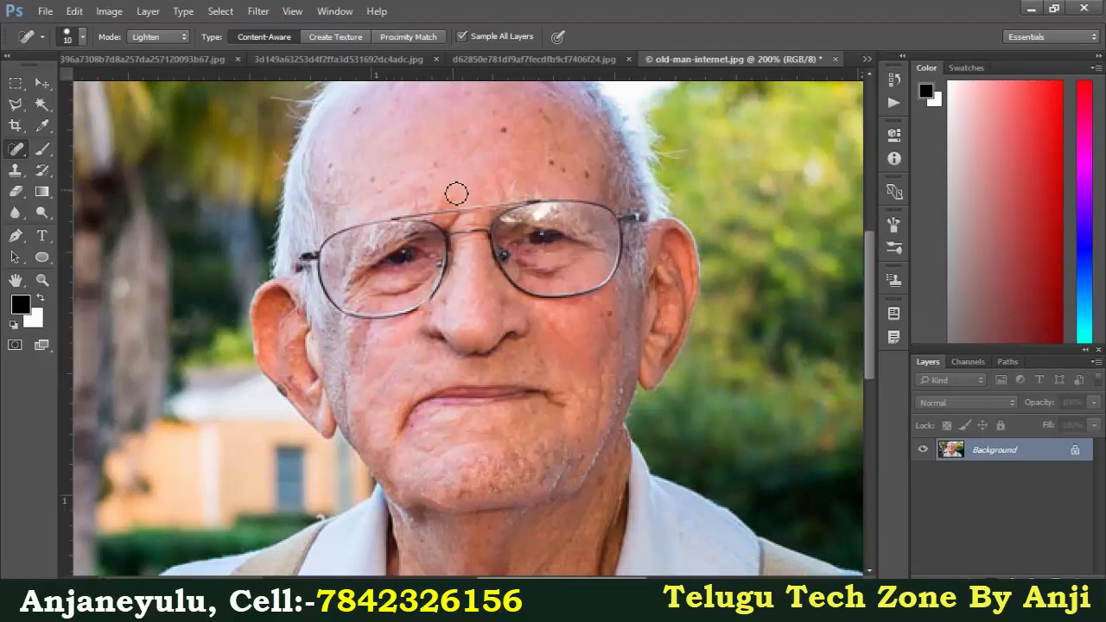
# - Smooth the smile line on the first woman's right cheek with a size 20 brush, trying Lighten mode before painting in Luminosity mode
pyautogui.click(134, 61)
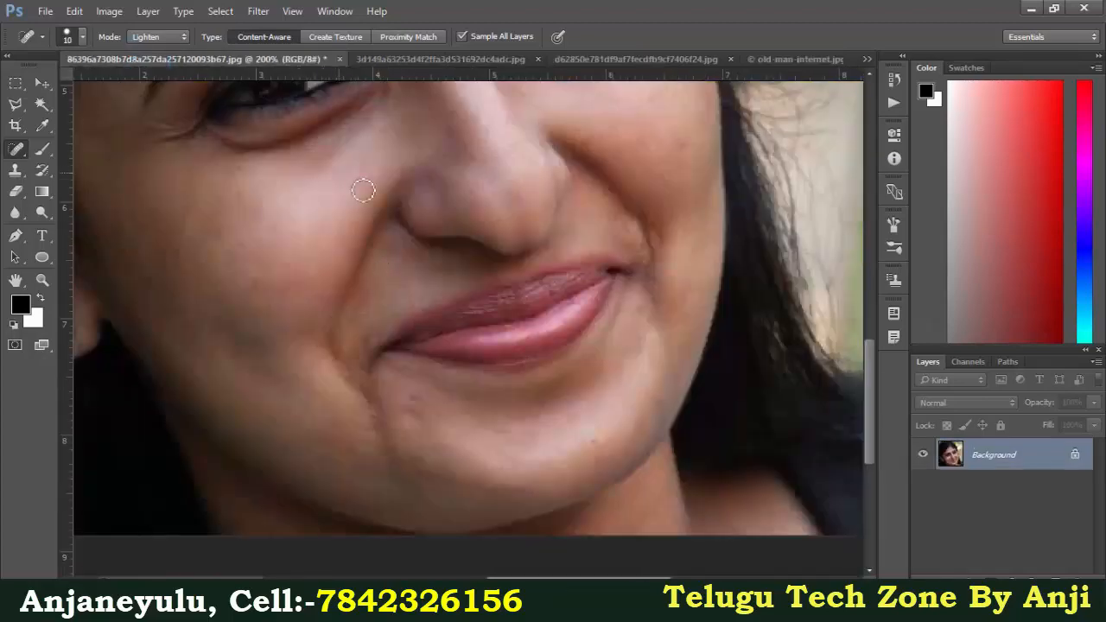
pyautogui.press(']')
pyautogui.moveTo(373, 206)
pyautogui.mouseDown()
pyautogui.moveTo(340, 280)
pyautogui.moveTo(330, 361)
pyautogui.mouseUp()
pyautogui.click(156, 36)
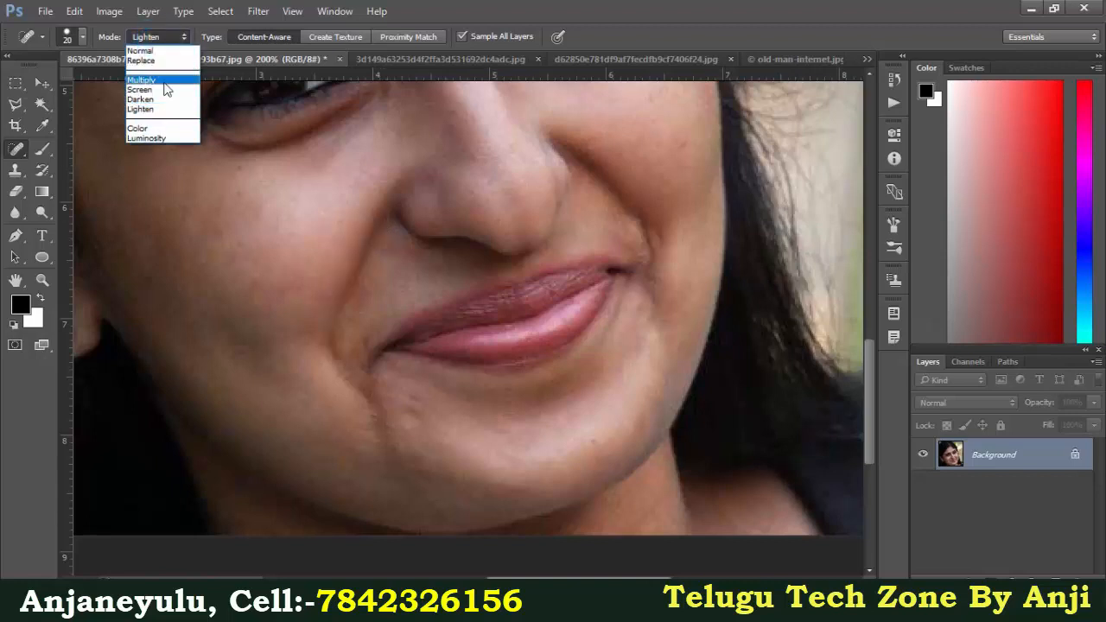
pyautogui.click(155, 136)
pyautogui.moveTo(375, 208); pyautogui.dragTo(344, 339)
pyautogui.moveTo(387, 237)
pyautogui.mouseDown()
pyautogui.moveTo(342, 294)
pyautogui.moveTo(337, 359)
pyautogui.moveTo(371, 415)
pyautogui.moveTo(393, 417)
pyautogui.mouseUp()
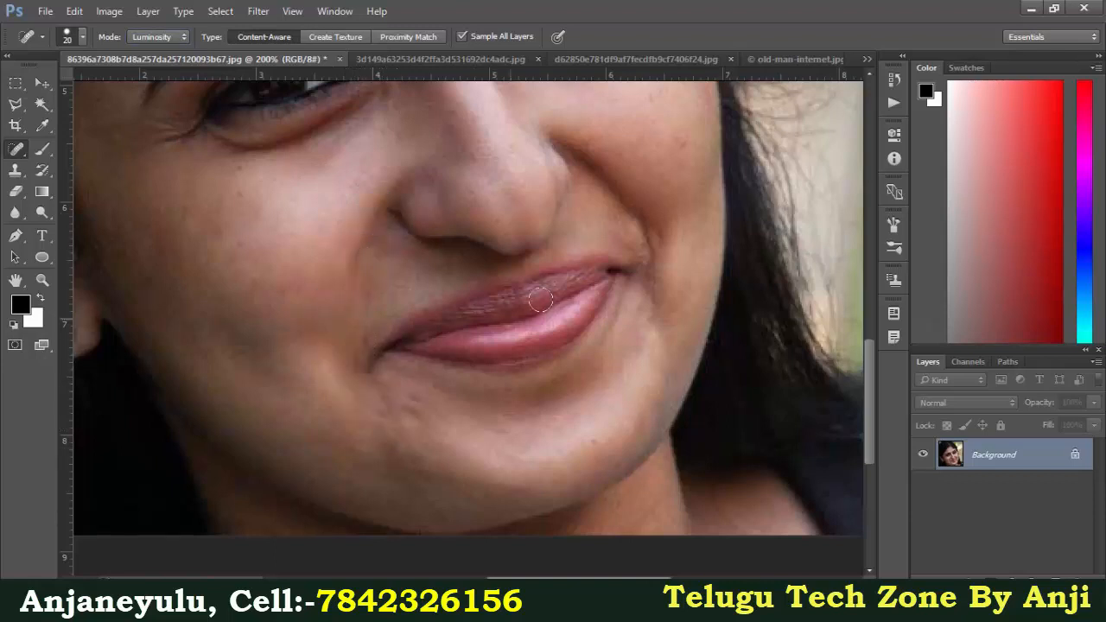
# - Try healing the smile fold on the woman's left cheek in Luminosity, Replace and Lighten brush modes
pyautogui.moveTo(577, 151)
pyautogui.mouseDown()
pyautogui.moveTo(636, 195)
pyautogui.moveTo(649, 264)
pyautogui.mouseUp()
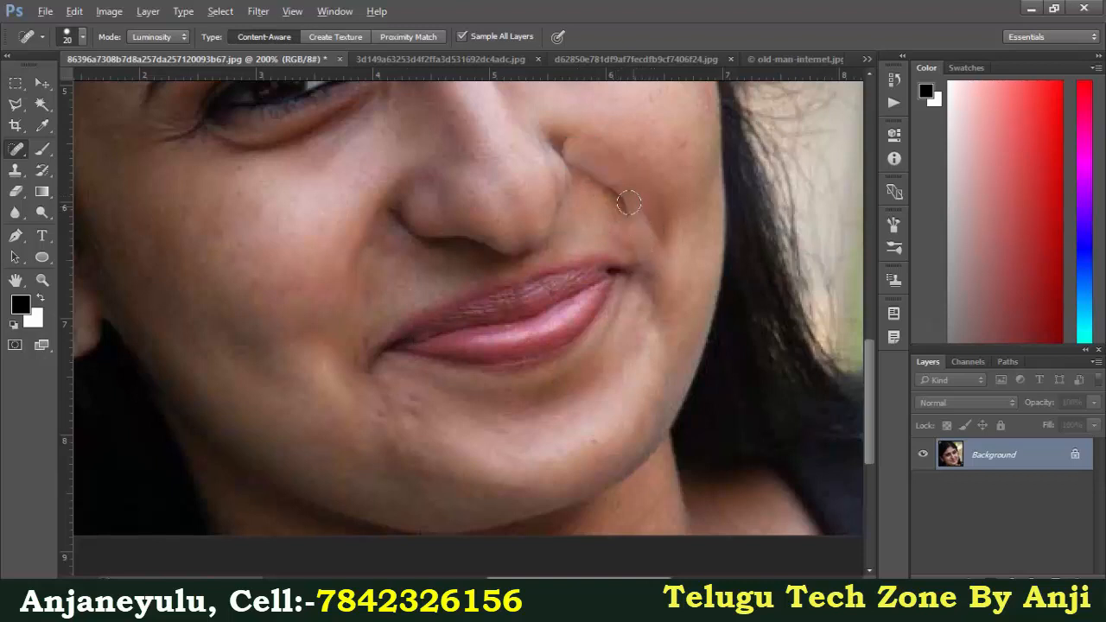
pyautogui.click(148, 36)
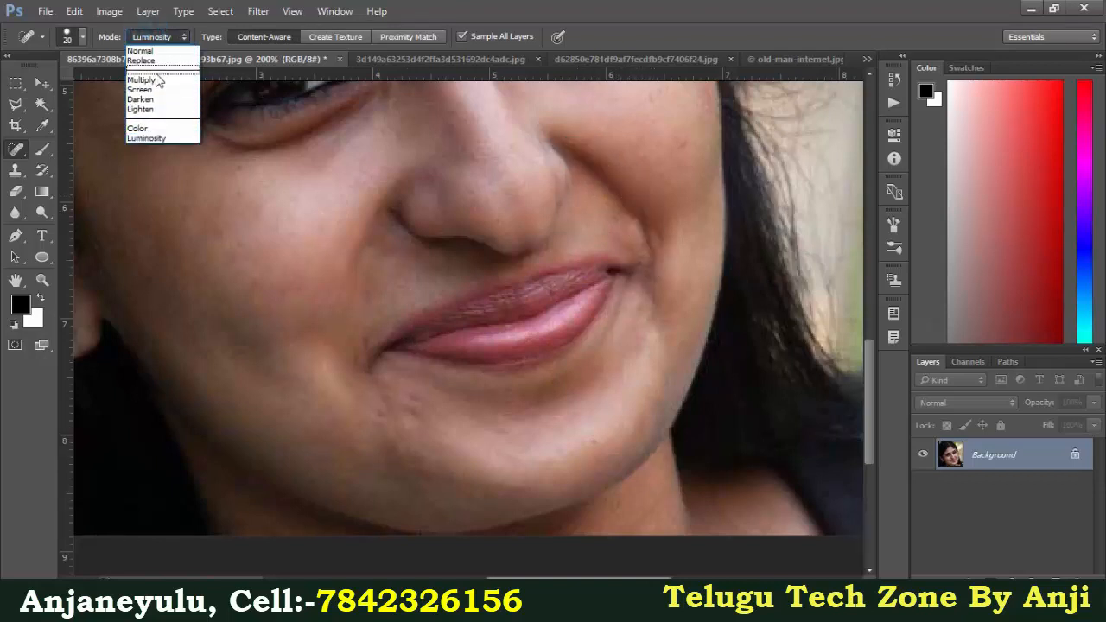
pyautogui.click(143, 61)
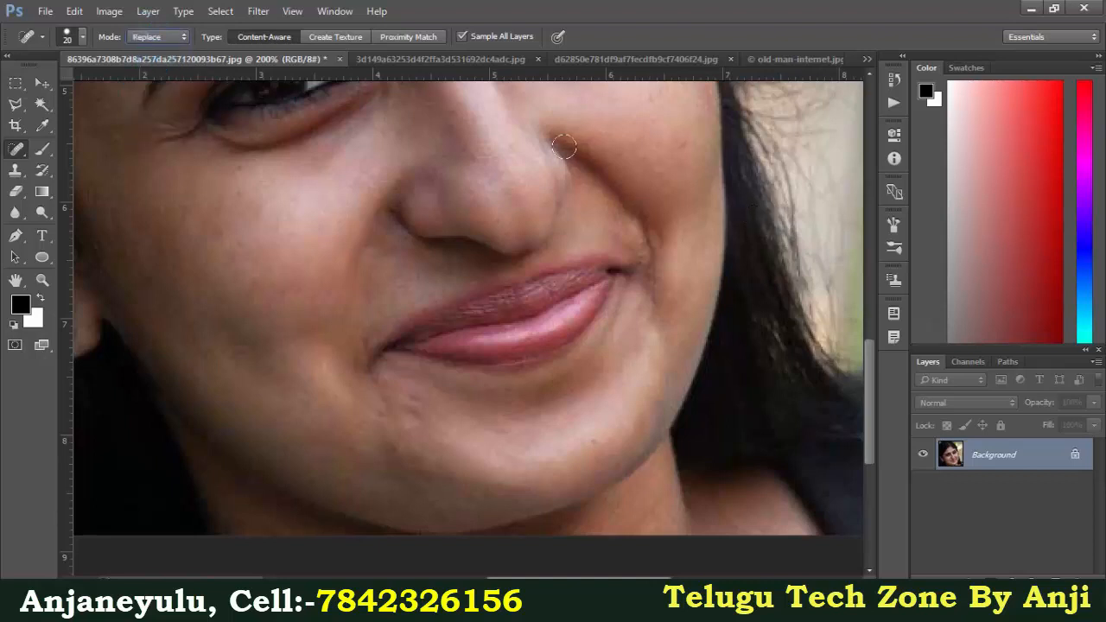
pyautogui.moveTo(558, 145)
pyautogui.mouseDown()
pyautogui.moveTo(623, 189)
pyautogui.moveTo(649, 247)
pyautogui.mouseUp()
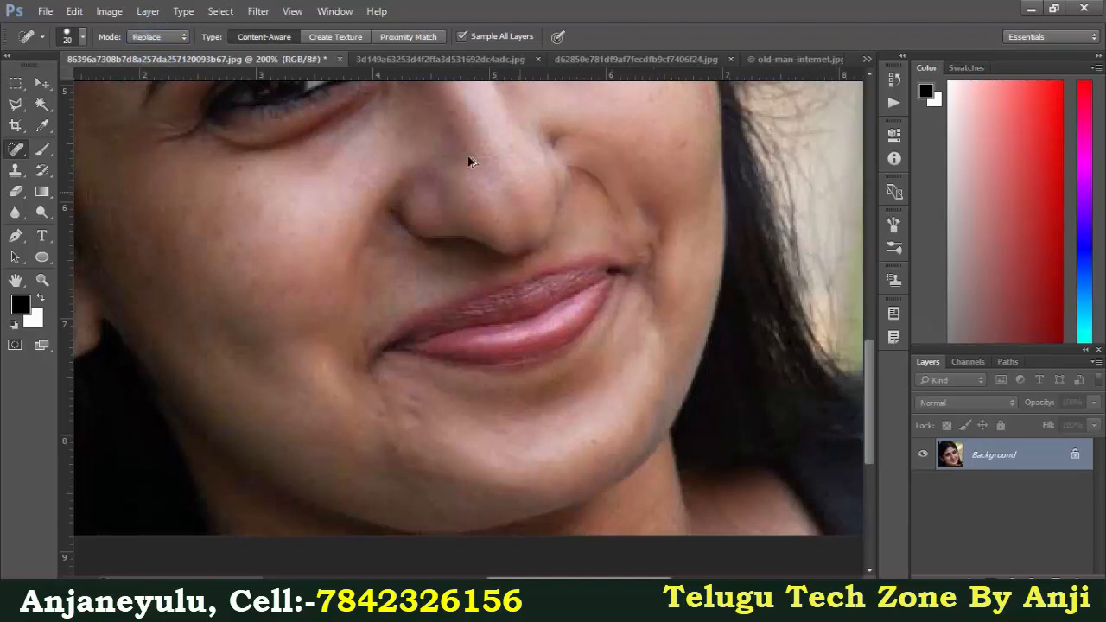
pyautogui.click(175, 37)
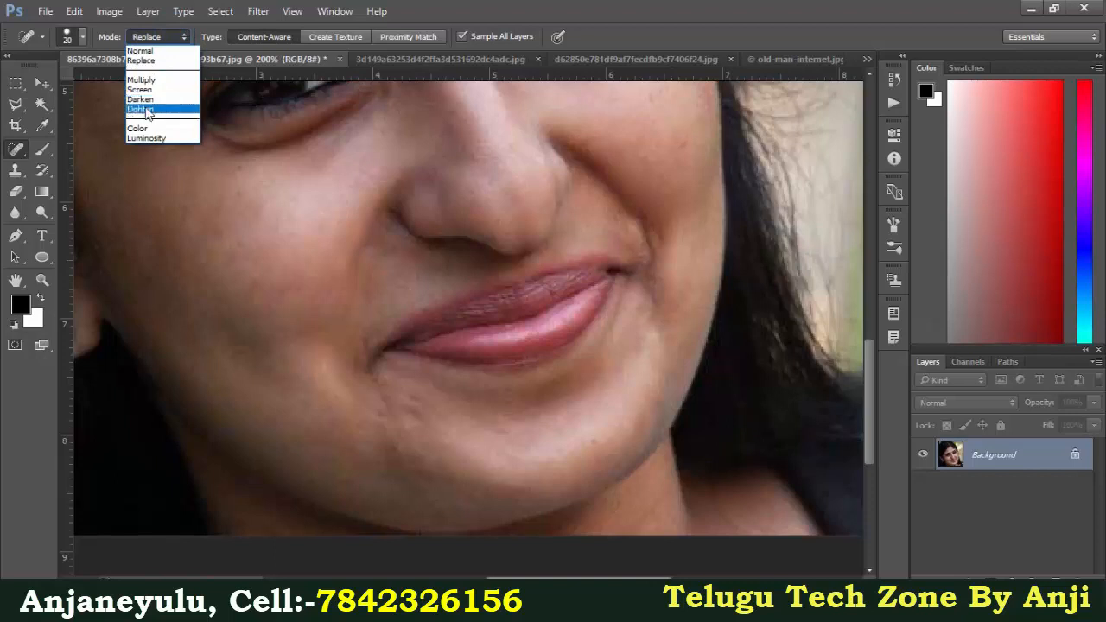
pyautogui.click(160, 109)
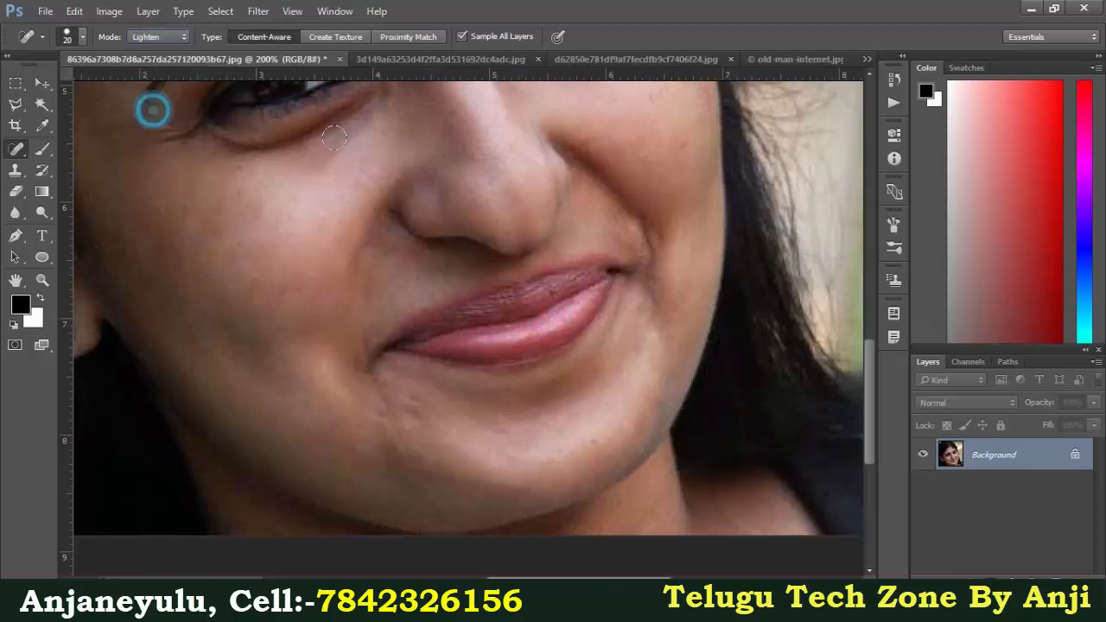
pyautogui.moveTo(563, 144)
pyautogui.mouseDown()
pyautogui.moveTo(612, 210)
pyautogui.moveTo(590, 172)
pyautogui.moveTo(640, 201)
pyautogui.moveTo(652, 243)
pyautogui.moveTo(570, 145)
pyautogui.mouseUp()
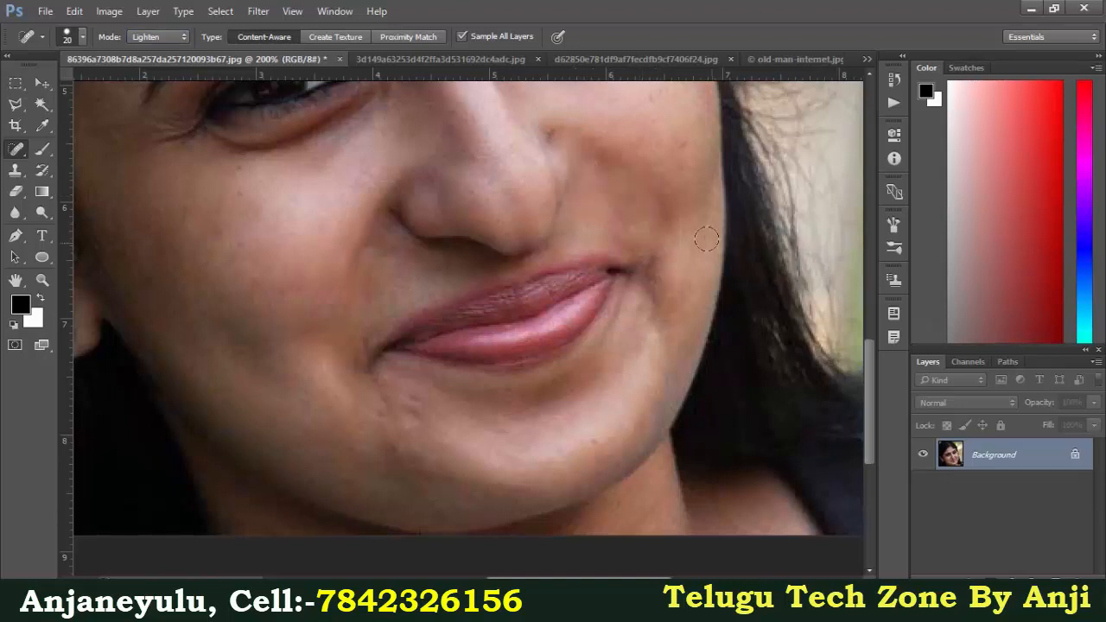
# - Undo the healing strokes on the smile folds of both of the woman's cheeks
pyautogui.hotkey('ctrl', 'alt', 'z')
pyautogui.hotkey('ctrl', 'alt', 'z')
pyautogui.hotkey('ctrl', 'alt', 'z')
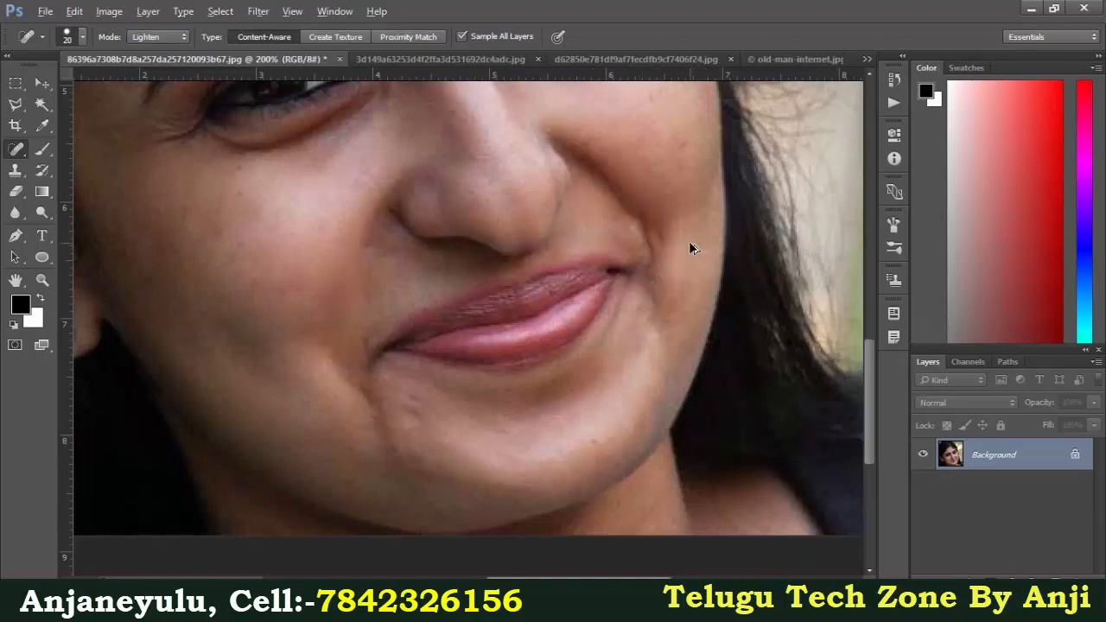
pyautogui.hotkey('ctrl', 'alt', 'z')
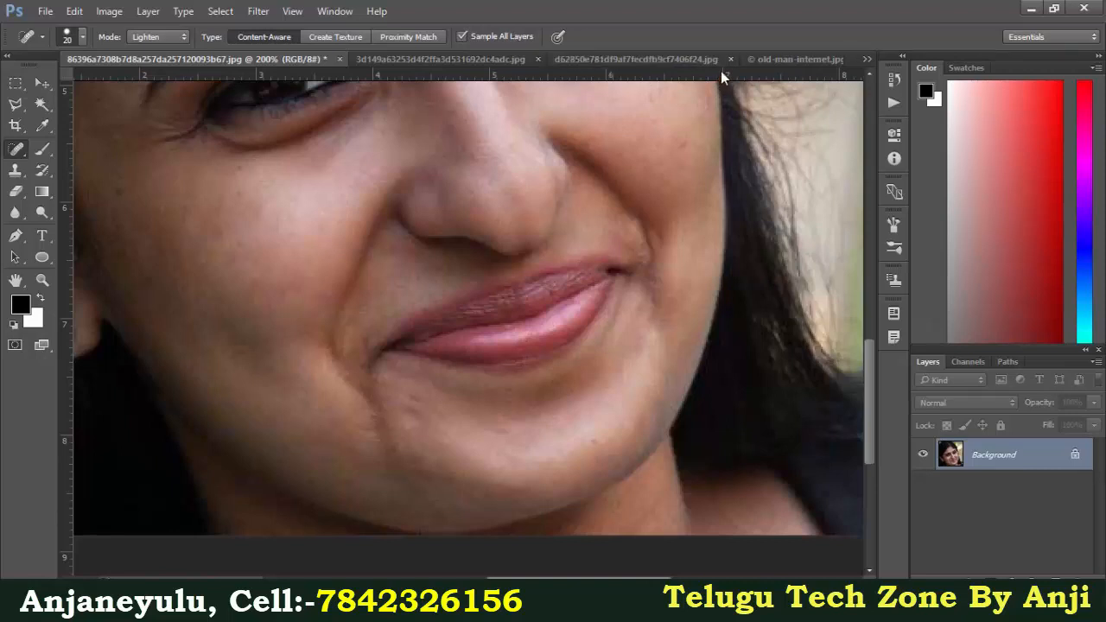
# - Switch to the old-man-internet.jpg photo and undo the earlier wrinkle-healing strokes on the man's face
pyautogui.click(757, 60)
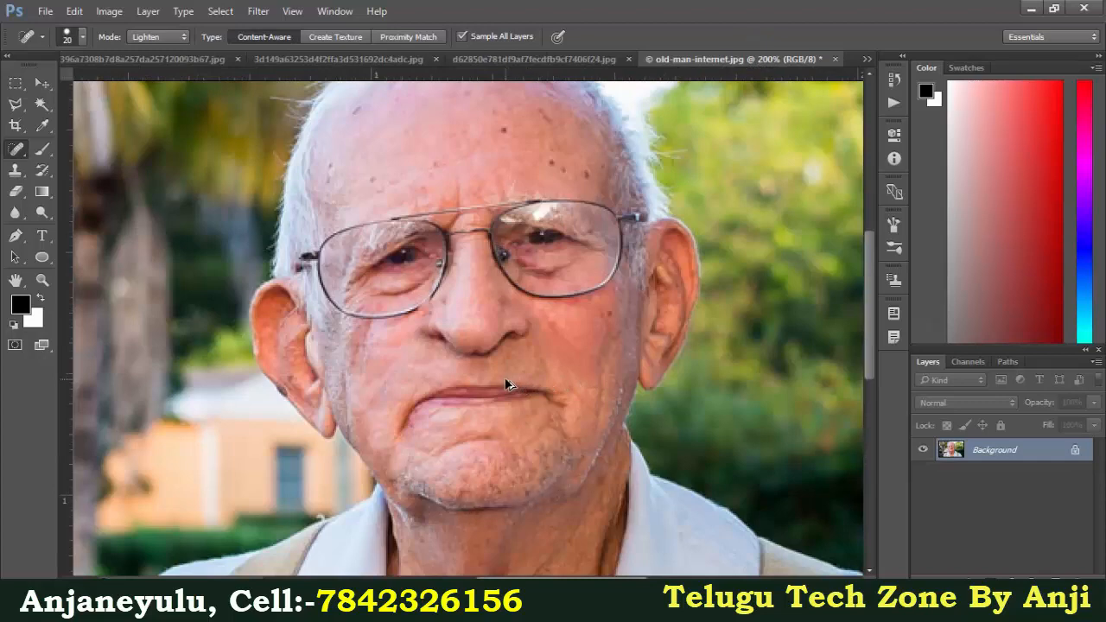
pyautogui.hotkey('ctrl', 'alt', 'z')
pyautogui.hotkey('ctrl', 'alt', 'z')
pyautogui.hotkey('ctrl', 'alt', 'z')
pyautogui.hotkey('ctrl', 'alt', 'z')
pyautogui.hotkey('ctrl', 'alt', 'z')
pyautogui.hotkey('ctrl', 'alt', 'z')
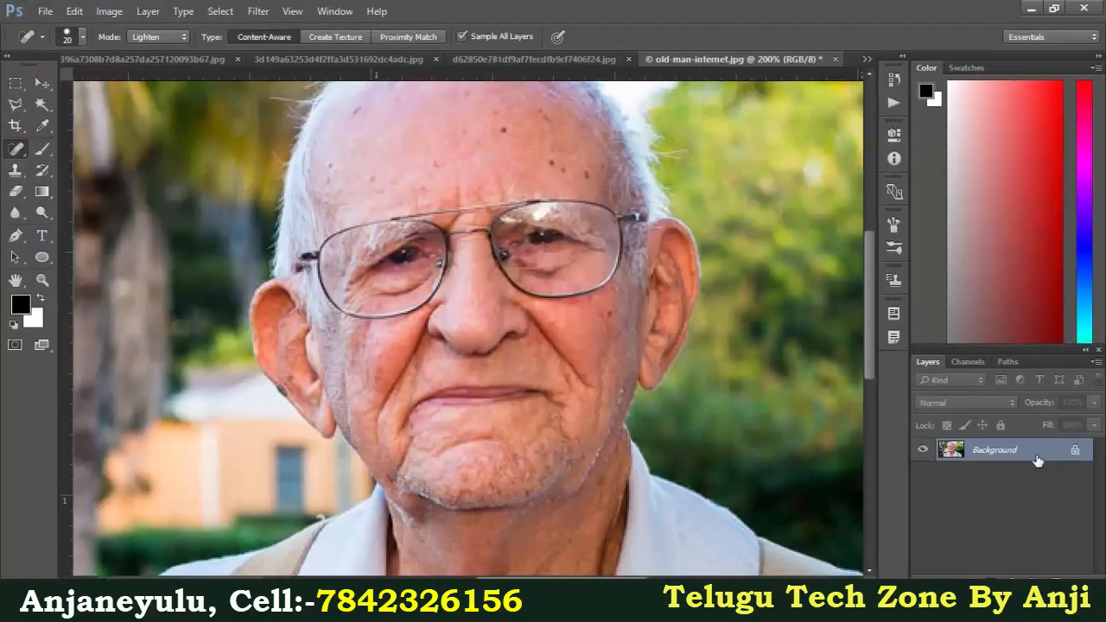
# - Convert the locked Background into a regular layer named Layer 0 and add a new empty layer above it
pyautogui.doubleClick(1036, 456)
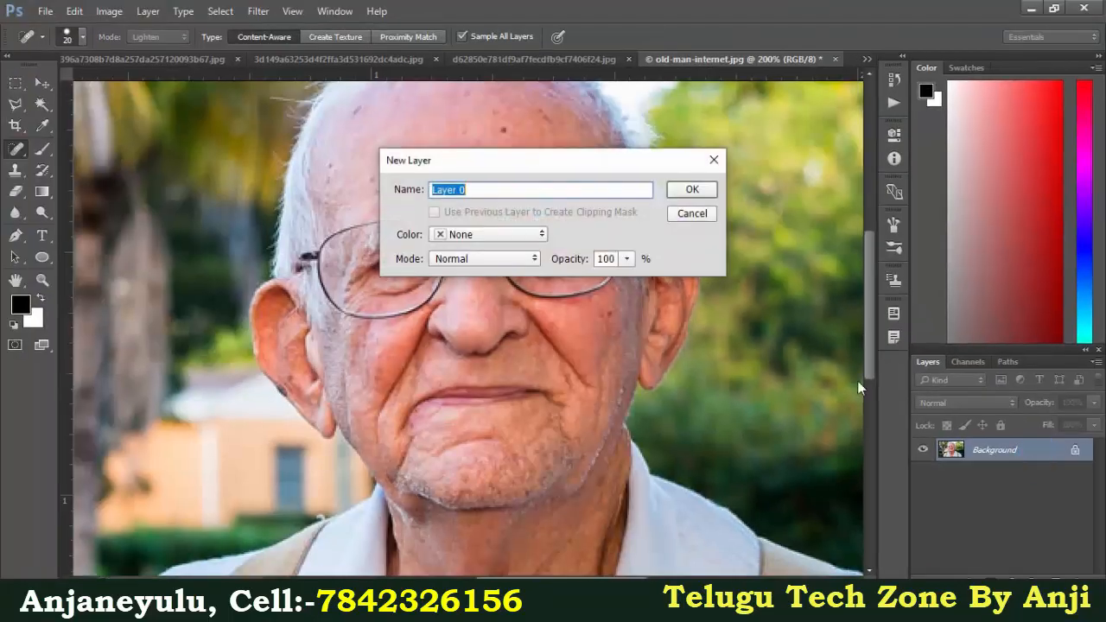
pyautogui.click(692, 191)
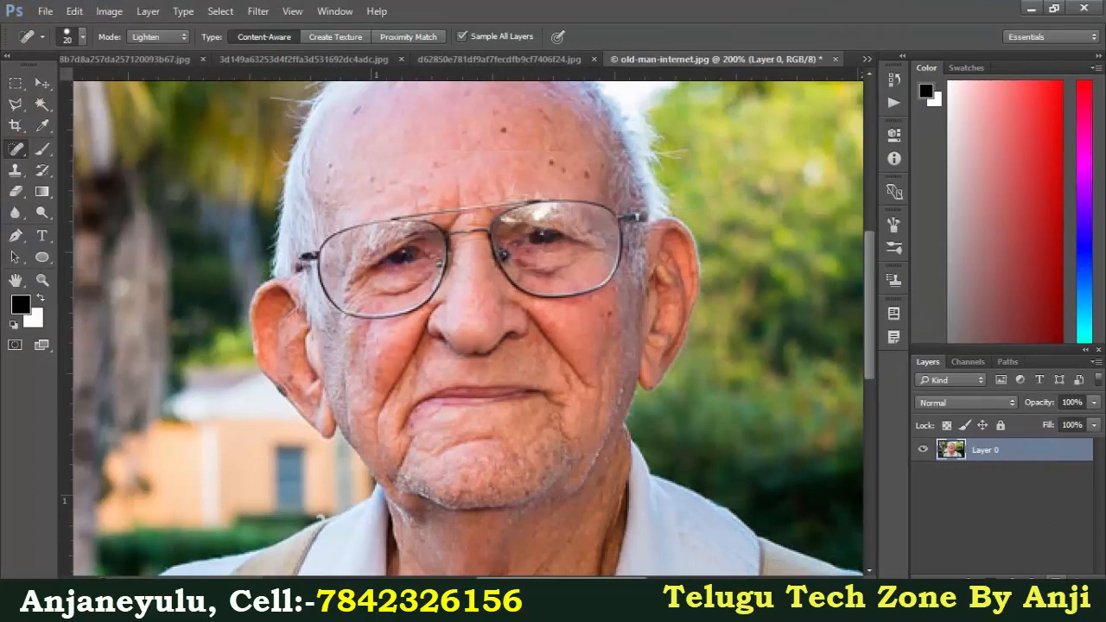
pyautogui.click(1055, 573)
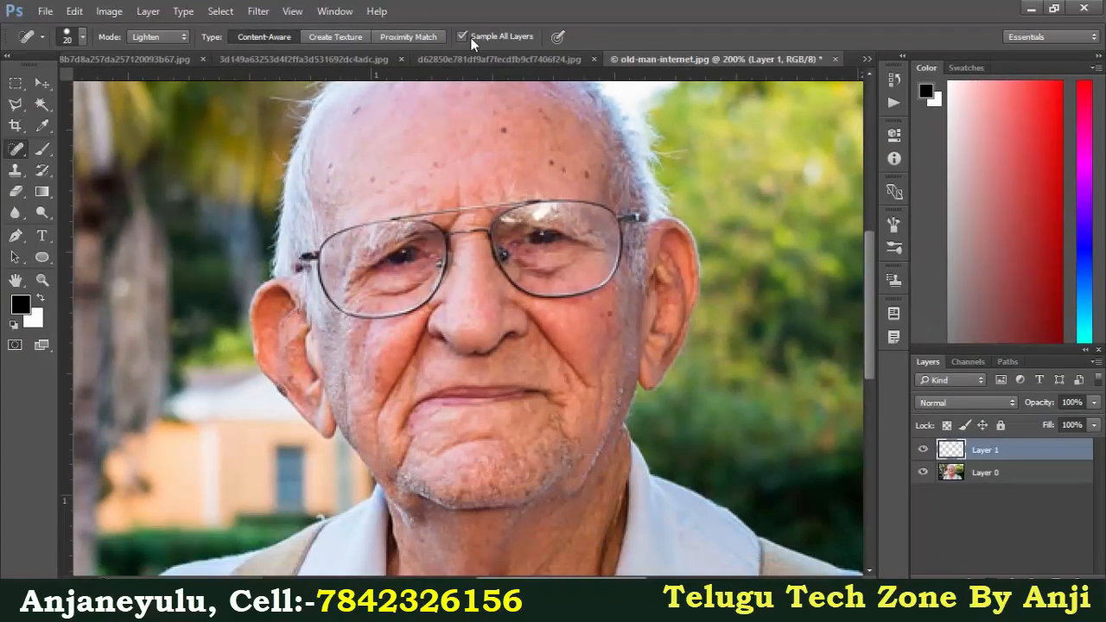
# - Smooth the nose-to-mouth fold on the man's left cheek on Layer 1, using Lighten brush mode with Sample All Layers enabled
pyautogui.click(462, 38)
pyautogui.click(998, 473)
pyautogui.click(1000, 449)
pyautogui.moveTo(530, 313)
pyautogui.mouseDown()
pyautogui.moveTo(588, 384)
pyautogui.moveTo(498, 312)
pyautogui.moveTo(523, 307)
pyautogui.moveTo(603, 390)
pyautogui.mouseUp()
pyautogui.click(164, 36)
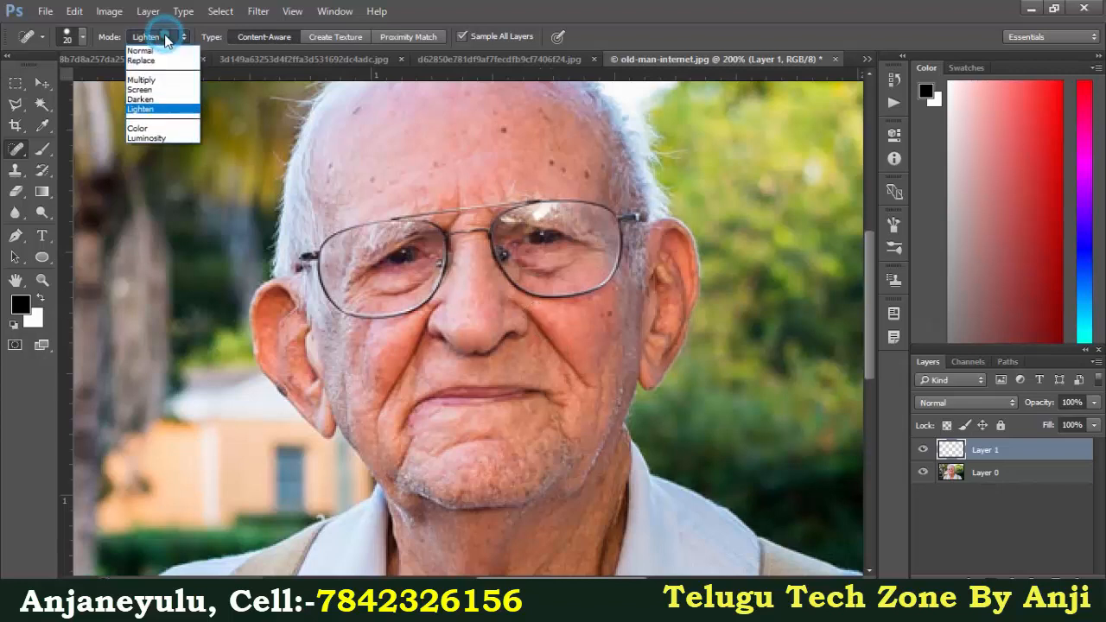
pyautogui.click(147, 108)
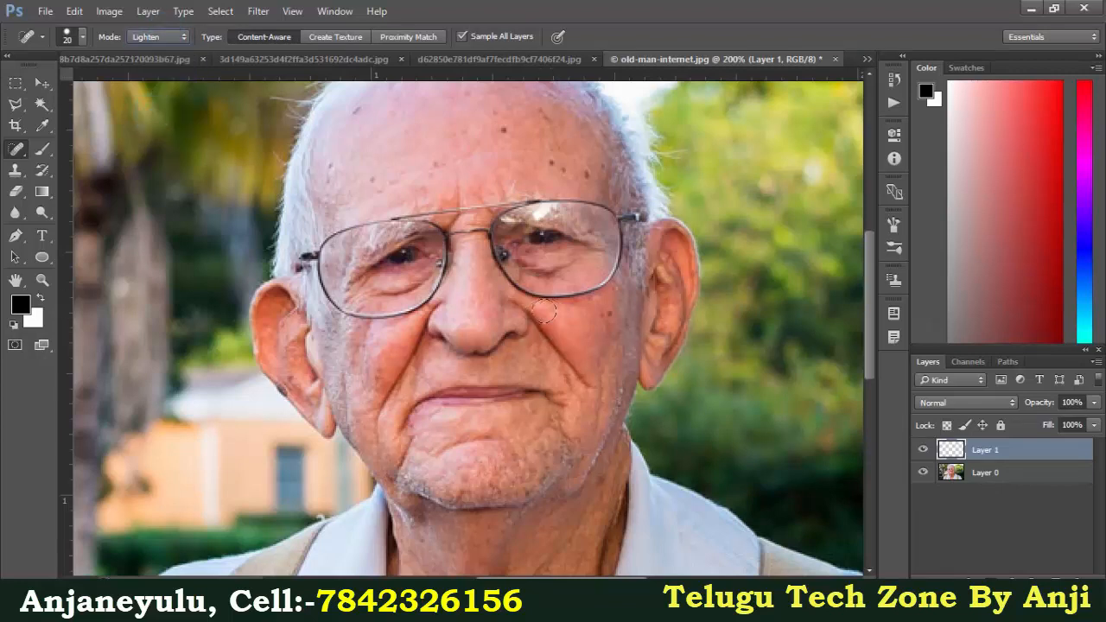
pyautogui.moveTo(530, 312); pyautogui.dragTo(593, 394)
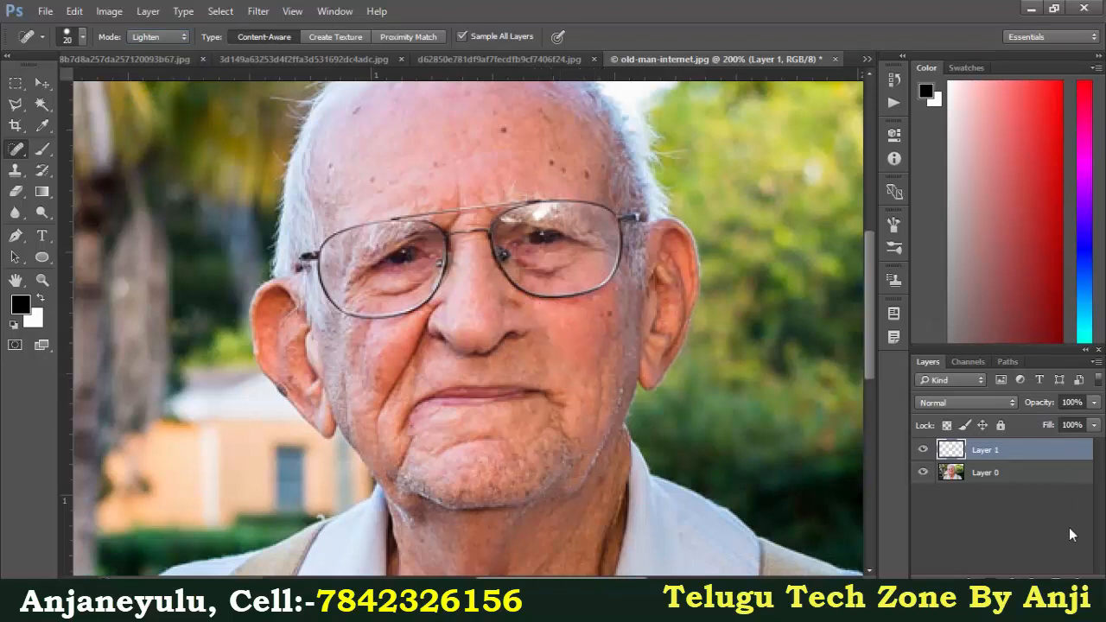
# - Add another empty layer and try healing the nose-to-mouth fold on the man's right cheek in Color and Darken modes
pyautogui.click(1058, 578)
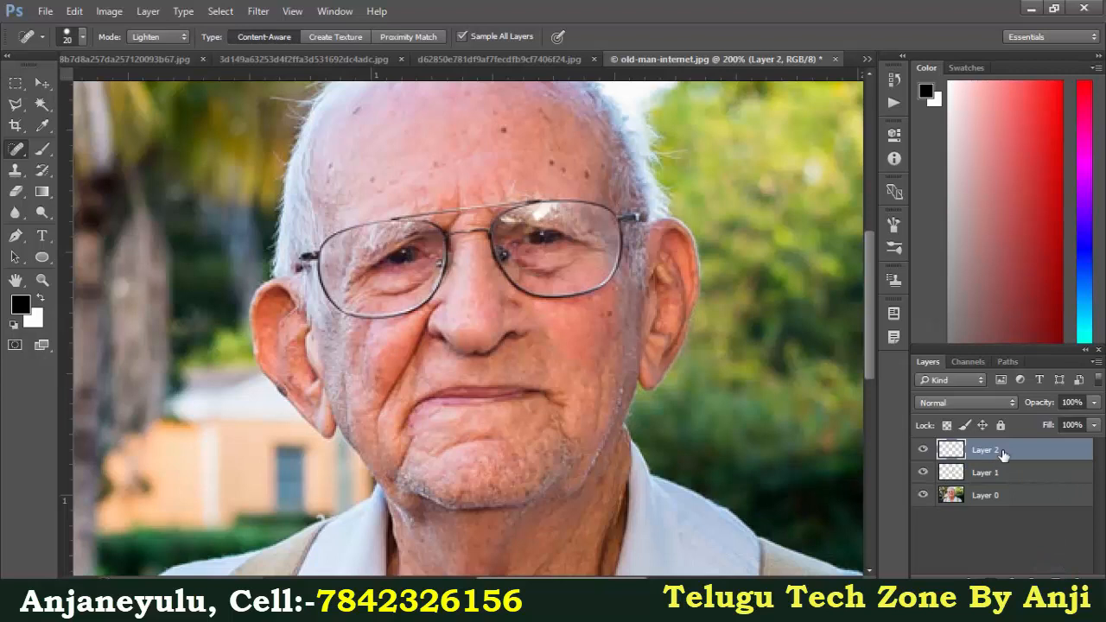
pyautogui.click(161, 40)
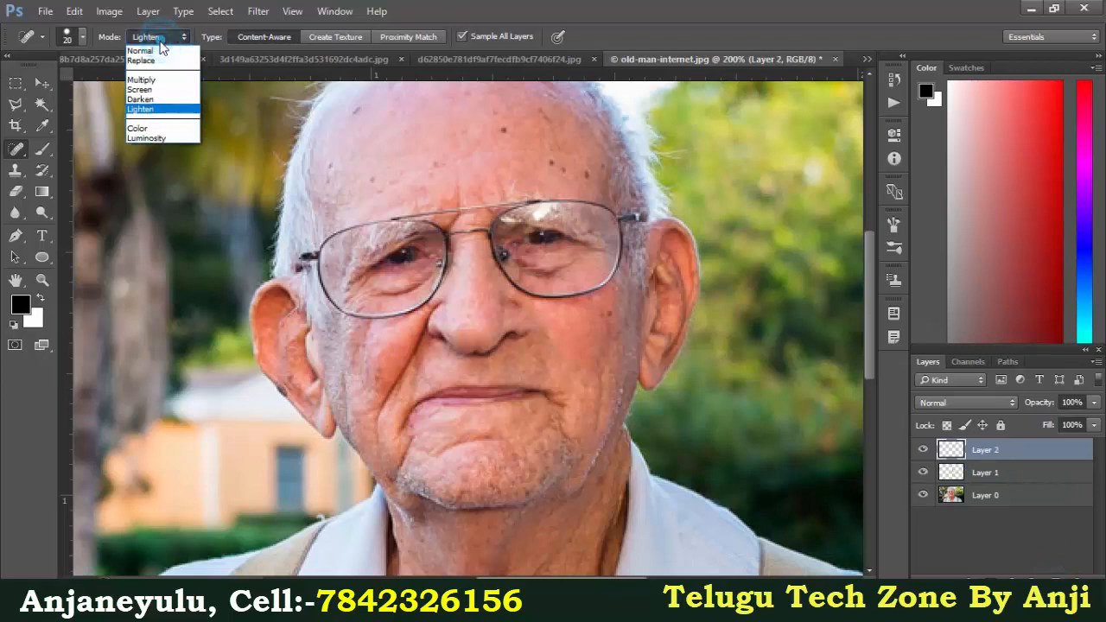
pyautogui.click(139, 128)
pyautogui.moveTo(413, 327); pyautogui.dragTo(373, 432)
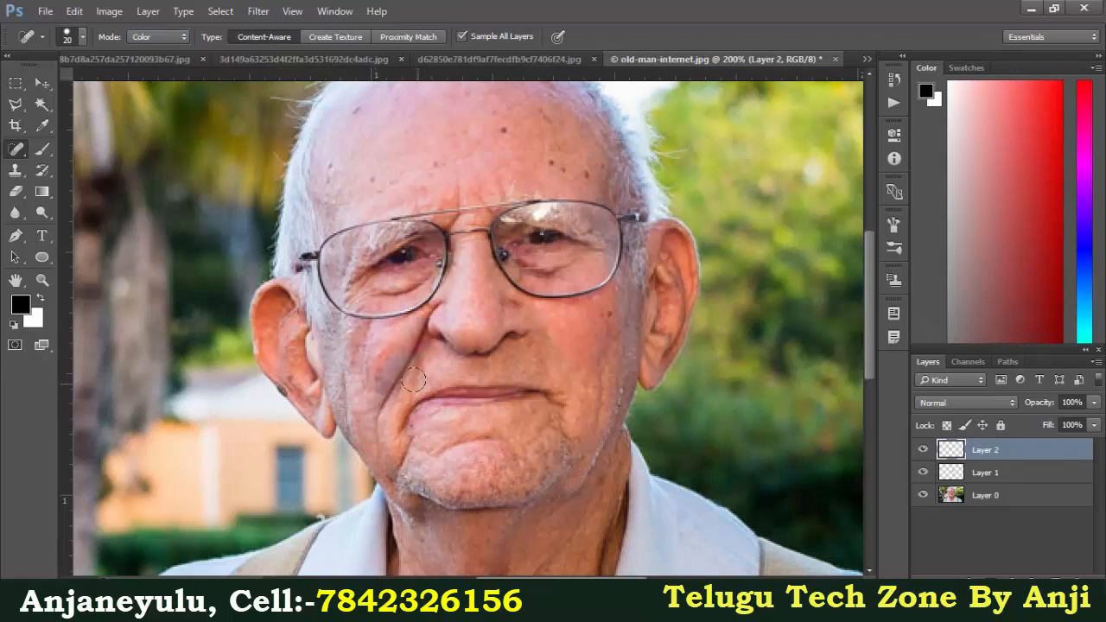
pyautogui.click(160, 37)
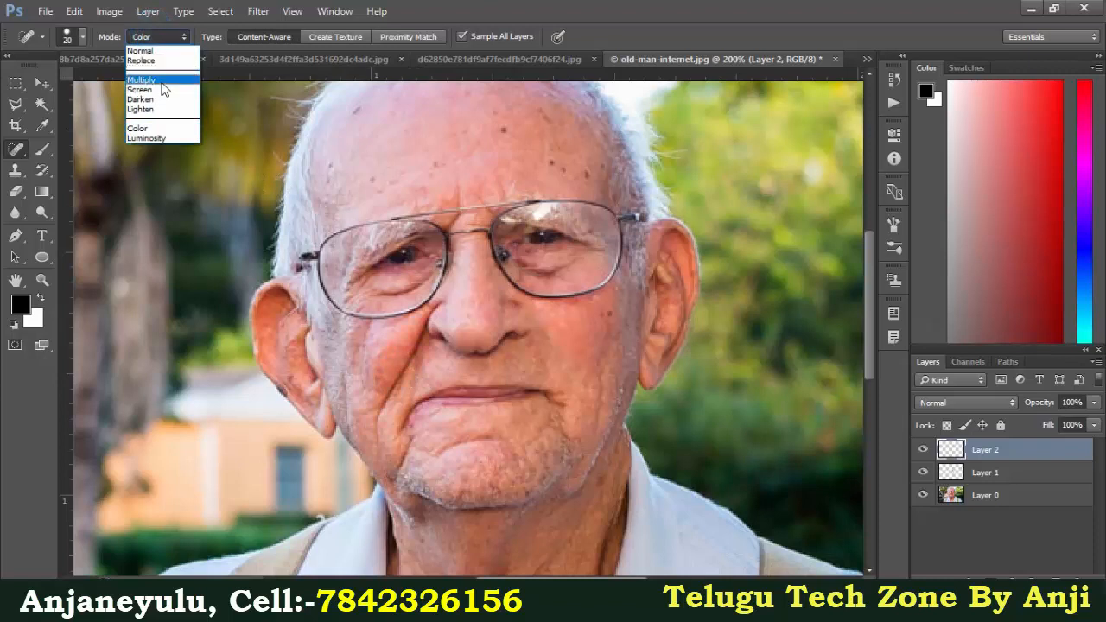
pyautogui.click(161, 100)
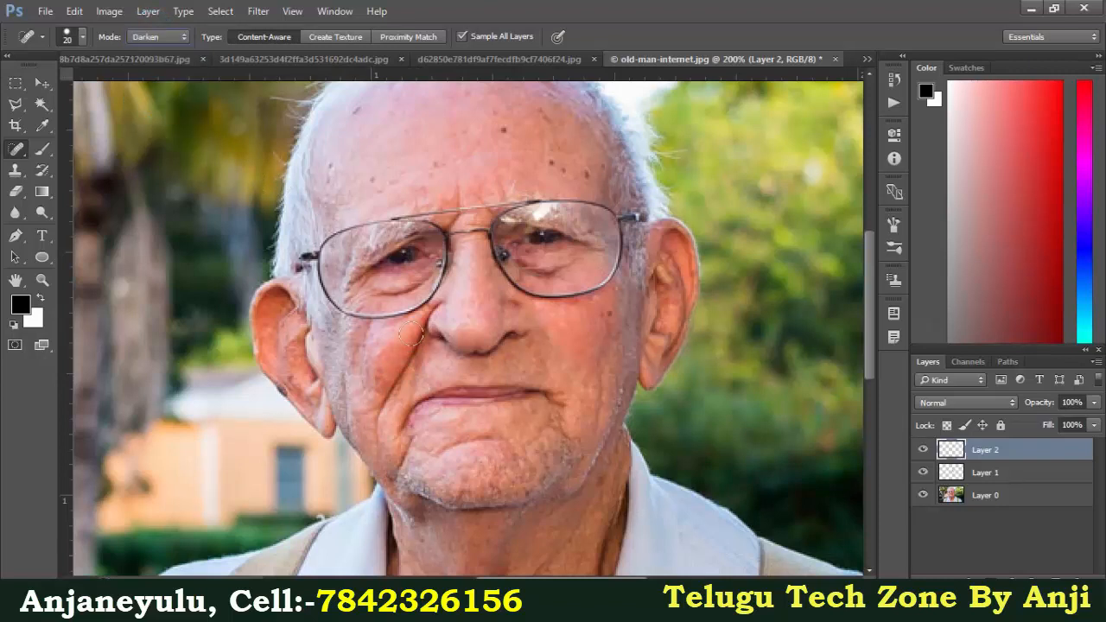
pyautogui.moveTo(412, 334)
pyautogui.mouseDown()
pyautogui.moveTo(374, 415)
pyautogui.moveTo(436, 341)
pyautogui.moveTo(444, 301)
pyautogui.mouseUp()
# - Set the brush mode to Lighten and smooth the nose-to-mouth fold on the man's right cheek on Layer 2
pyautogui.click(160, 37)
pyautogui.click(163, 110)
pyautogui.moveTo(446, 294)
pyautogui.mouseDown()
pyautogui.moveTo(400, 339)
pyautogui.moveTo(365, 431)
pyautogui.mouseUp()
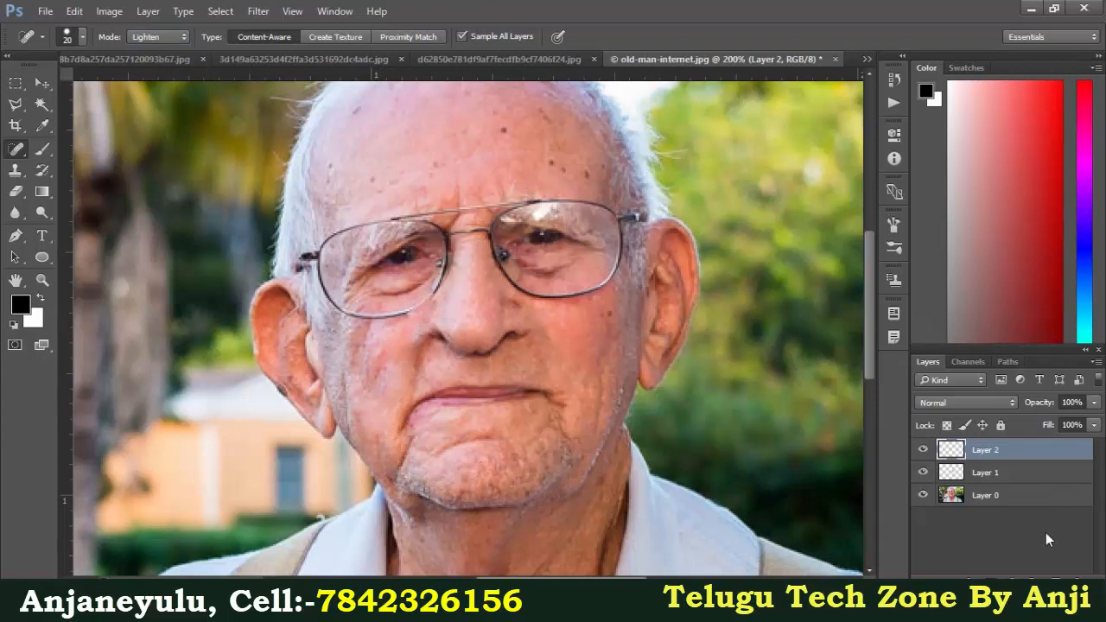
# - Add a third empty layer and try healing the frown lines above the glasses with Sample All Layers off and on
pyautogui.click(1061, 575)
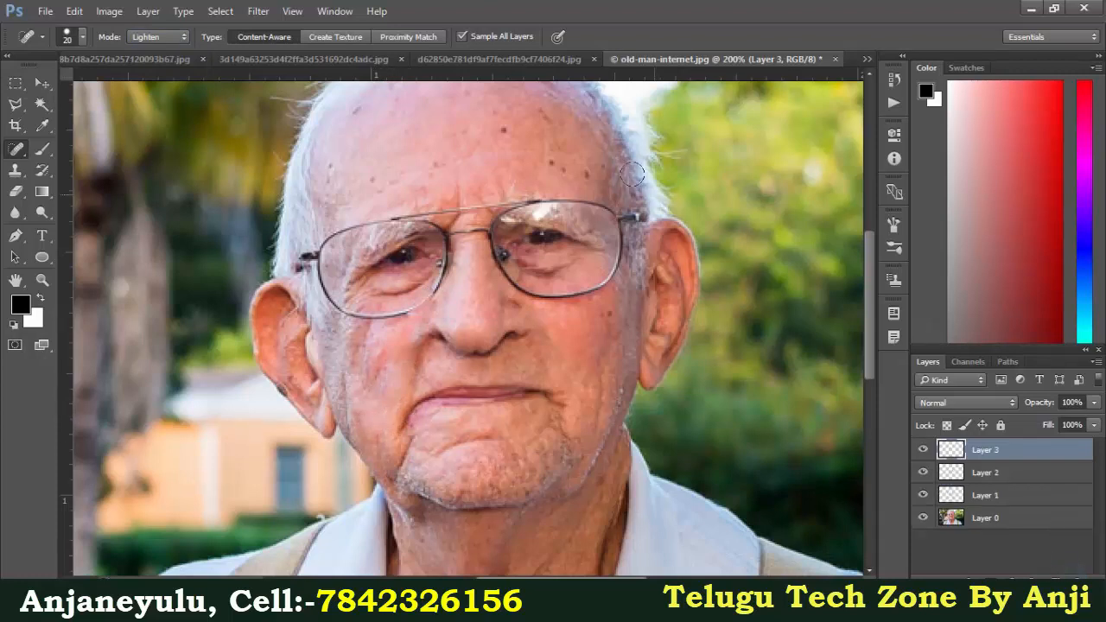
pyautogui.click(463, 36)
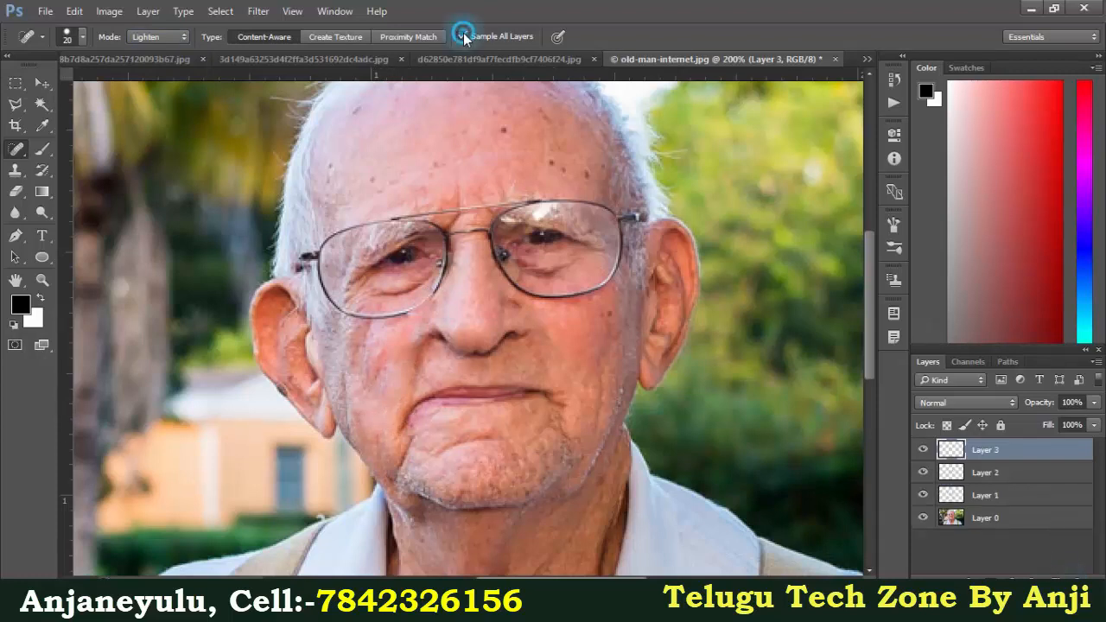
pyautogui.click(457, 178)
pyautogui.click(471, 39)
pyautogui.moveTo(452, 166); pyautogui.dragTo(455, 193)
# - Smooth the wrinkles beside the mouth and down the lower part of both cheeks on Layer 3
pyautogui.moveTo(413, 428)
pyautogui.mouseDown()
pyautogui.moveTo(387, 467)
pyautogui.moveTo(410, 477)
pyautogui.mouseUp()
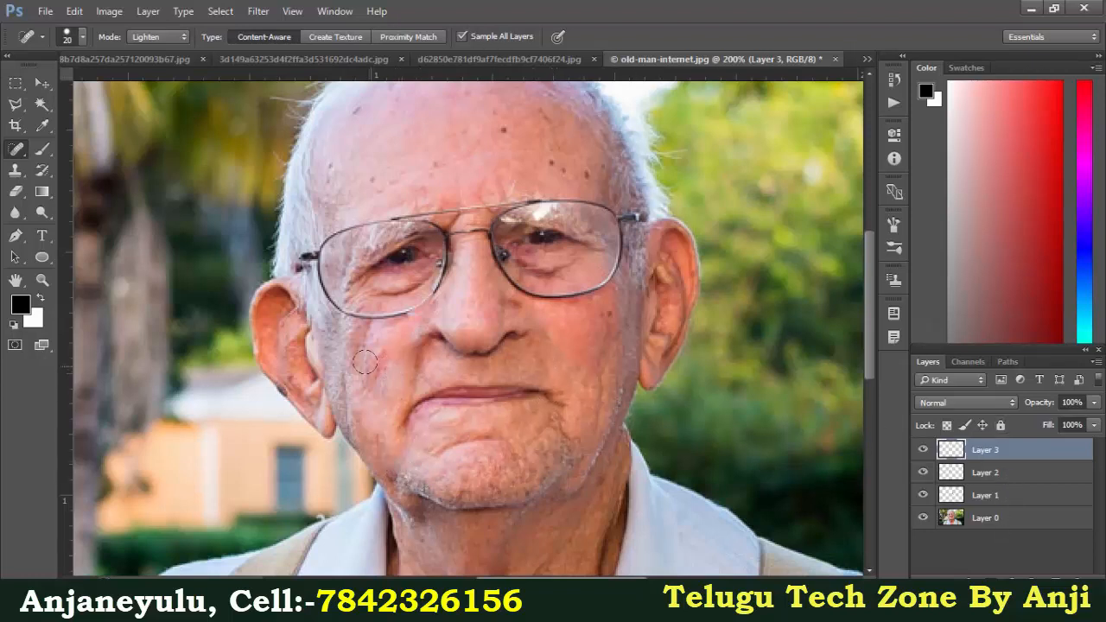
pyautogui.moveTo(385, 413); pyautogui.dragTo(368, 474)
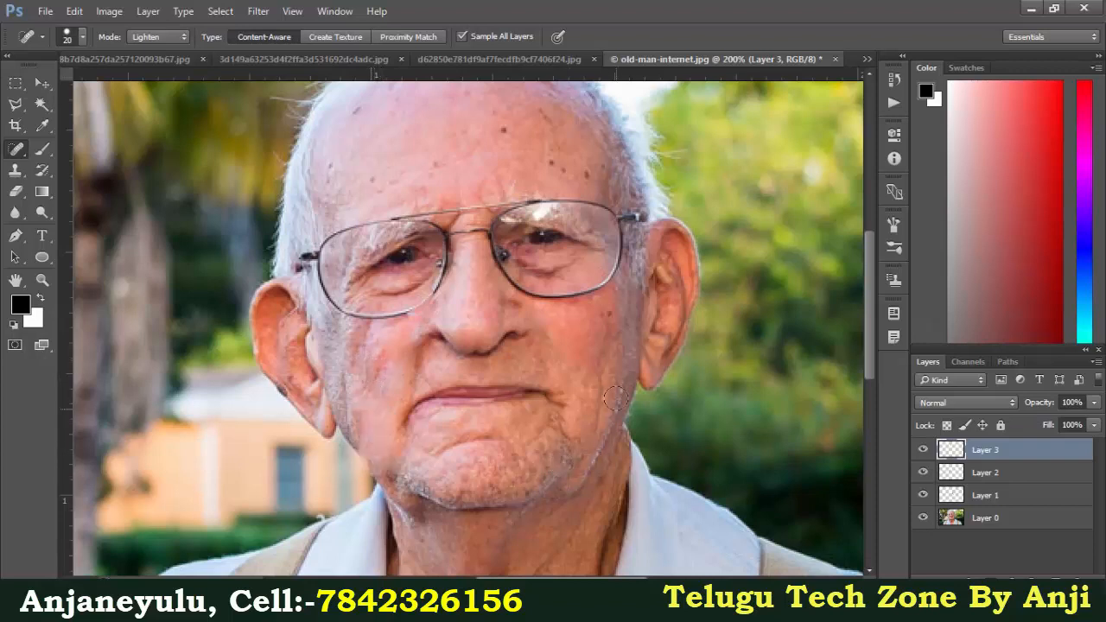
pyautogui.moveTo(602, 357); pyautogui.dragTo(577, 451)
# - Set the healing brush mode to Normal and delete Layer 3 and Layer 2
pyautogui.click(150, 37)
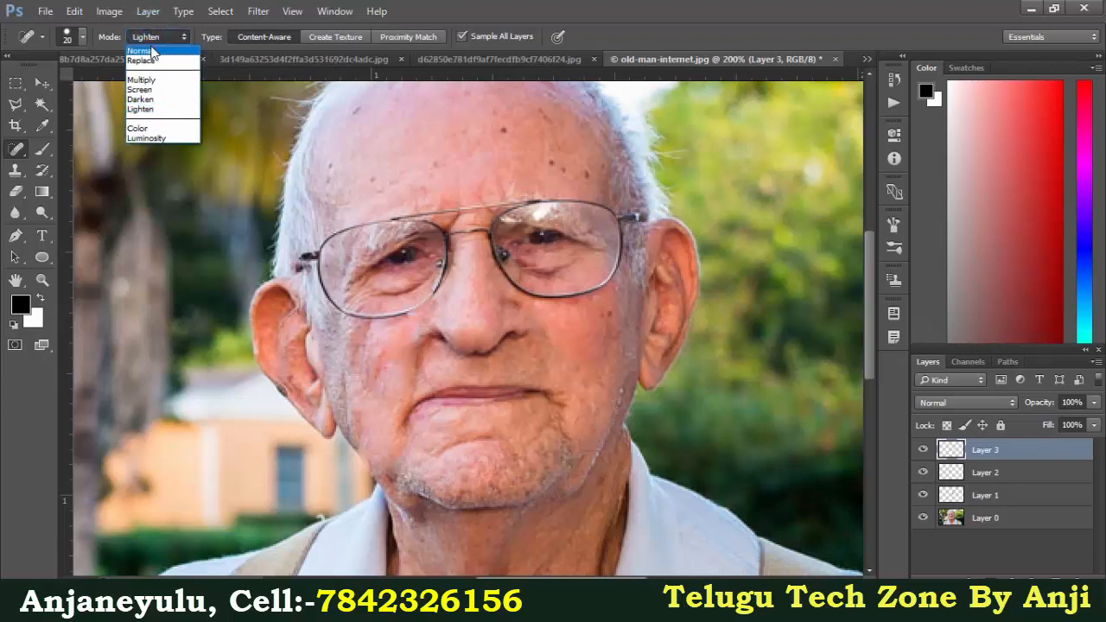
pyautogui.click(151, 51)
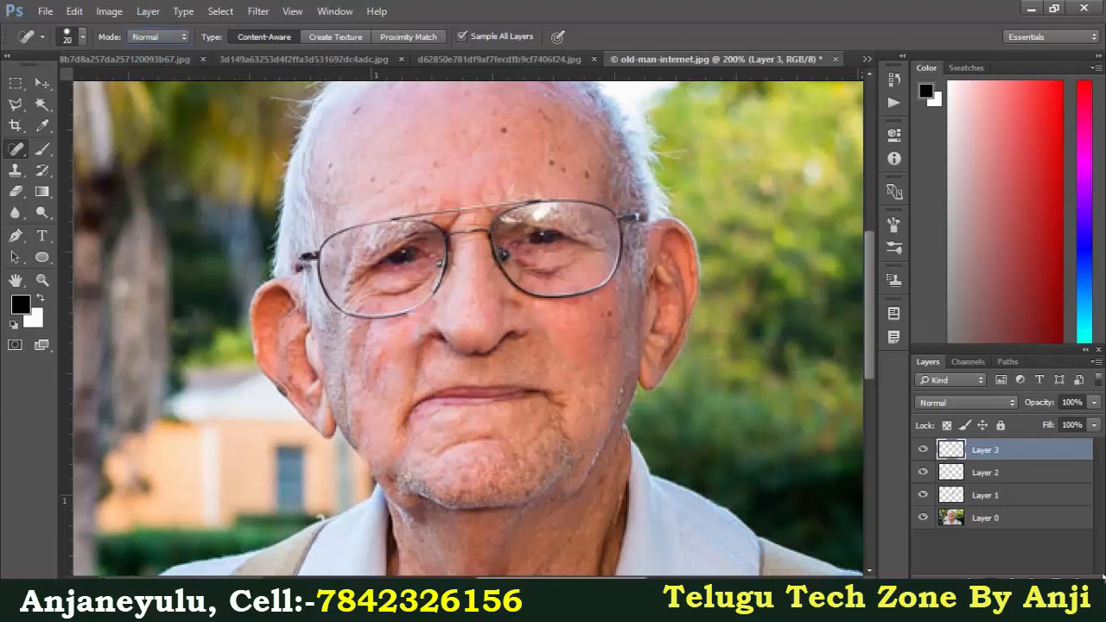
pyautogui.click(1080, 575)
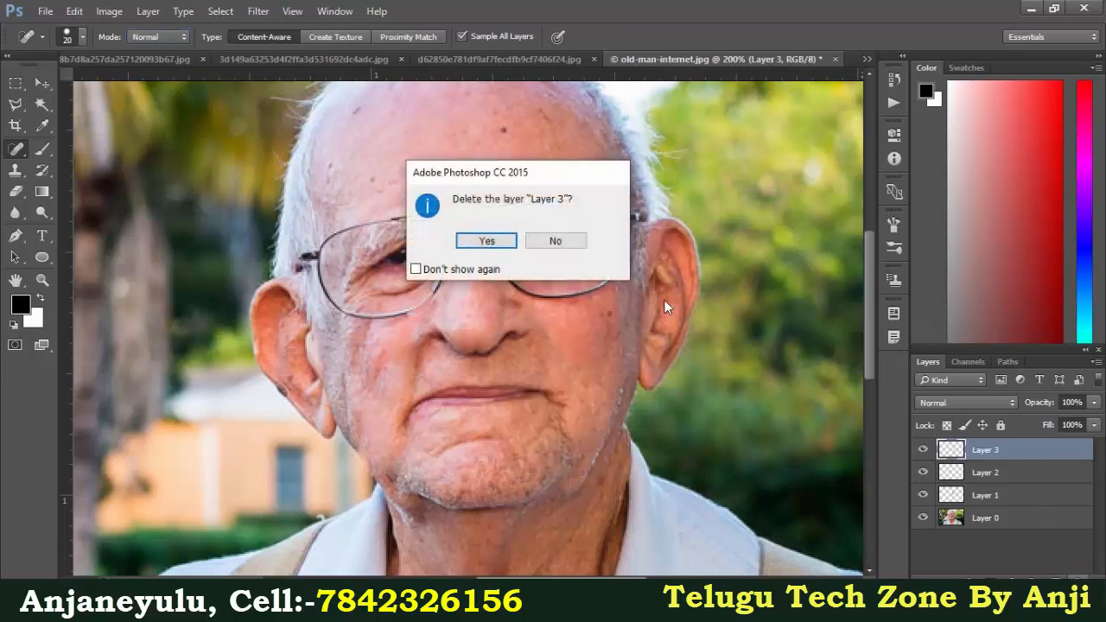
pyautogui.click(469, 239)
pyautogui.click(1080, 575)
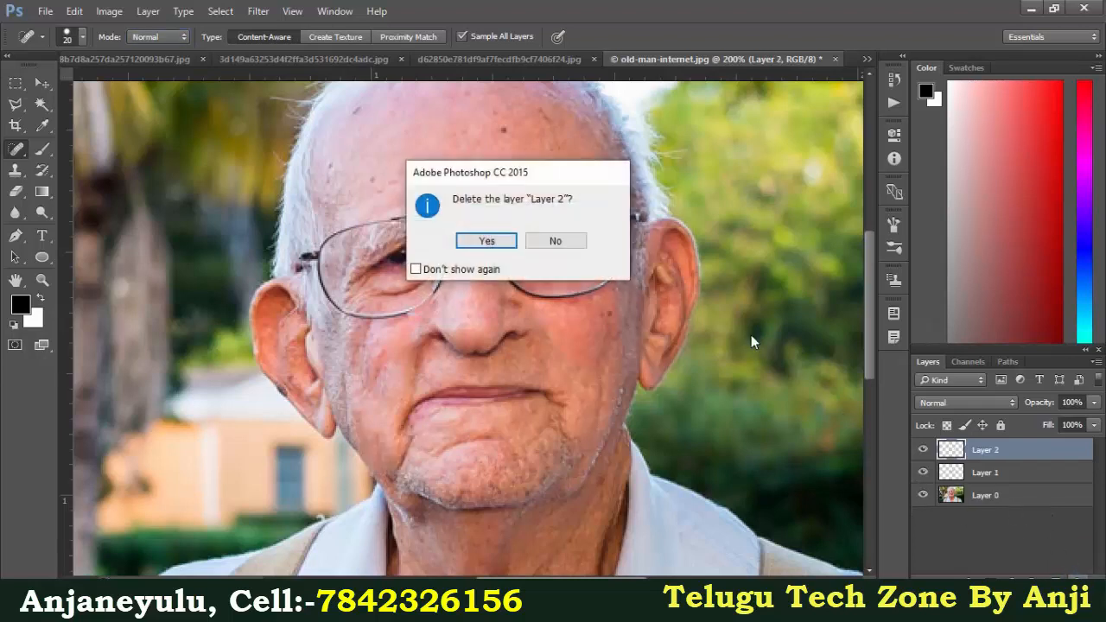
pyautogui.click(491, 243)
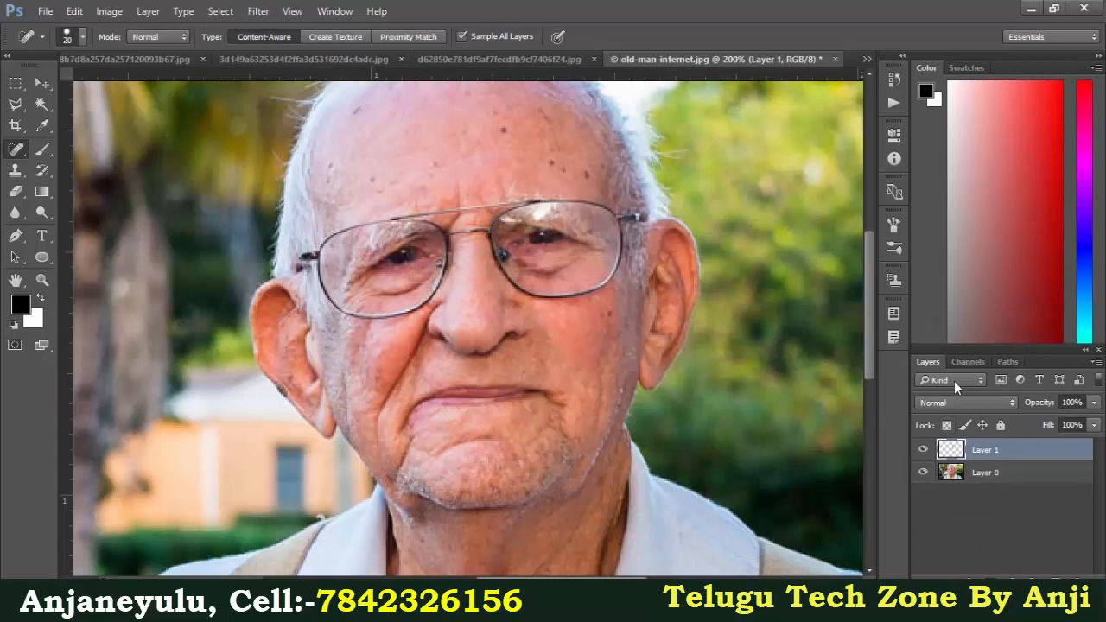
# - Try the Lighter Color and Multiply blending modes on Layer 1, and restore the layer to Normal
pyautogui.click(1008, 397)
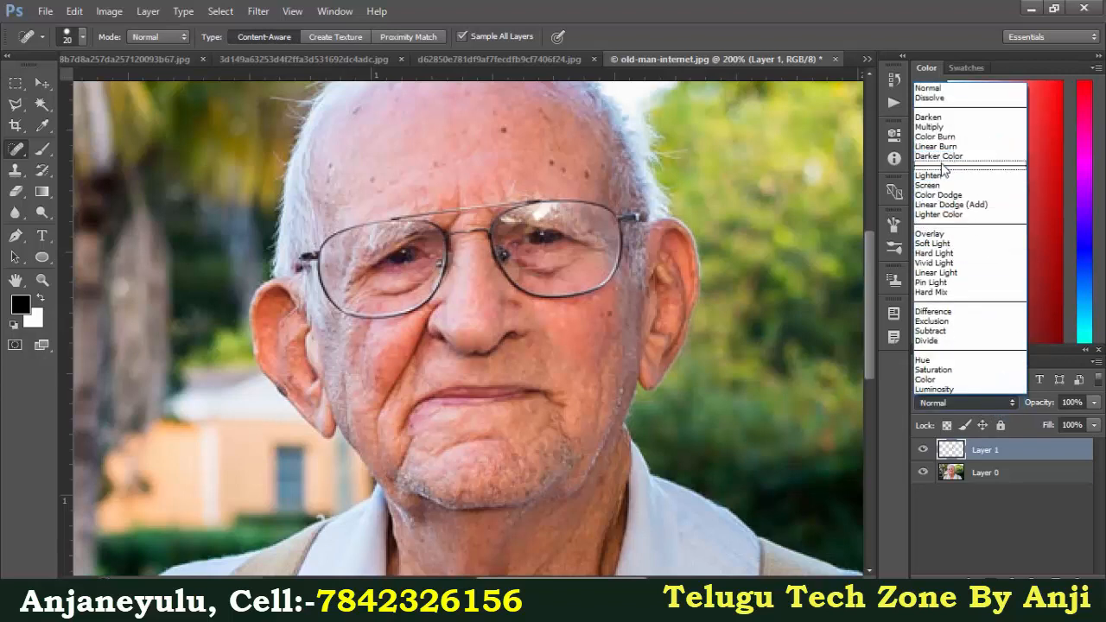
pyautogui.click(948, 215)
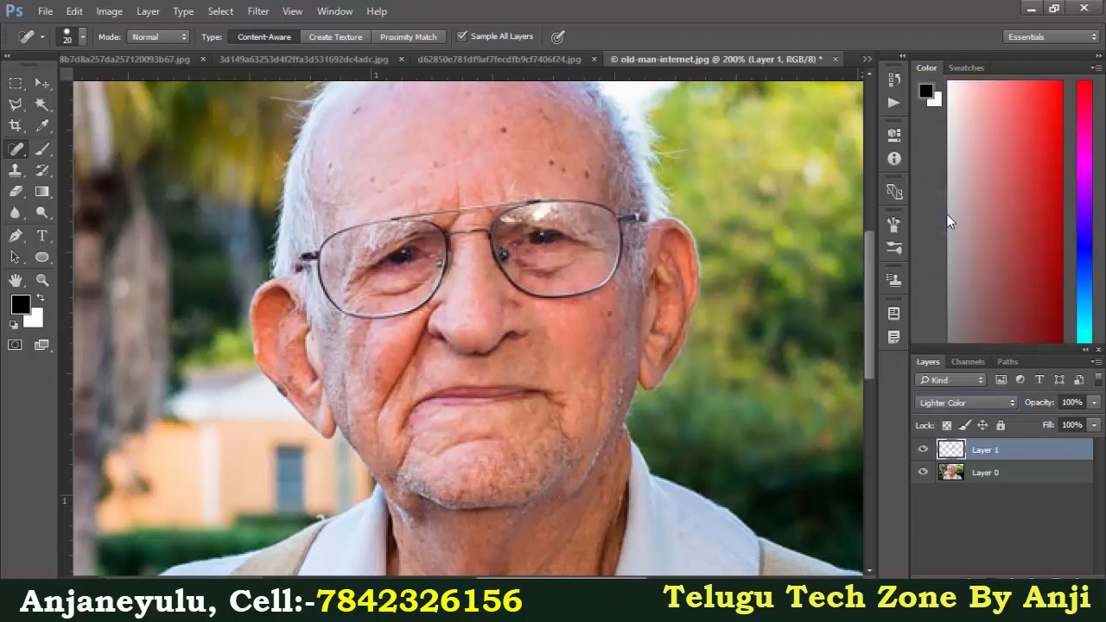
pyautogui.click(983, 400)
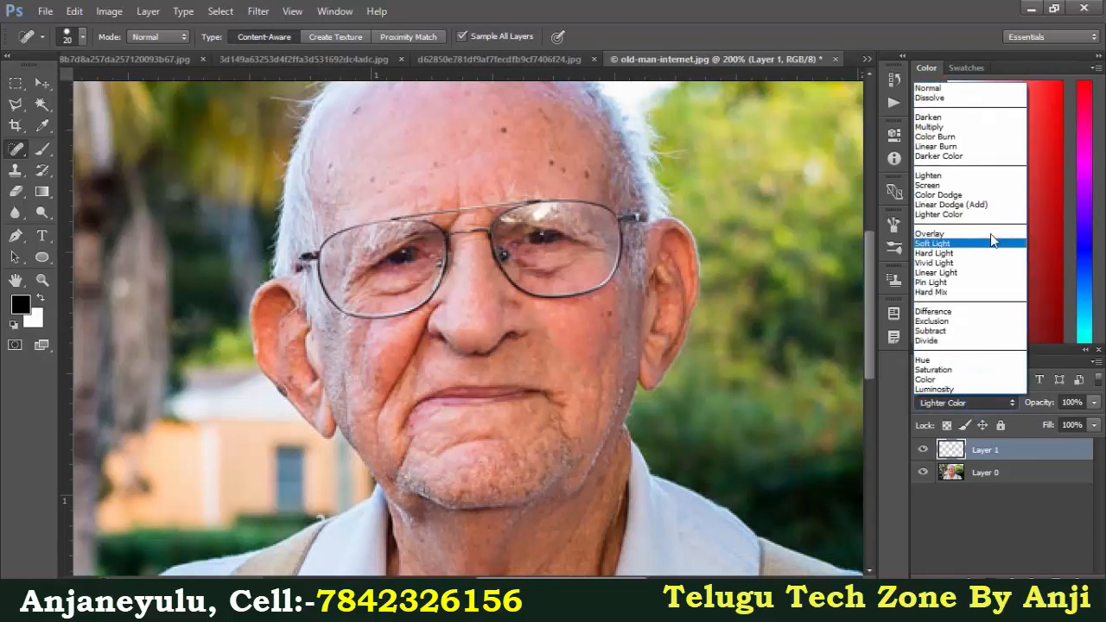
pyautogui.click(947, 136)
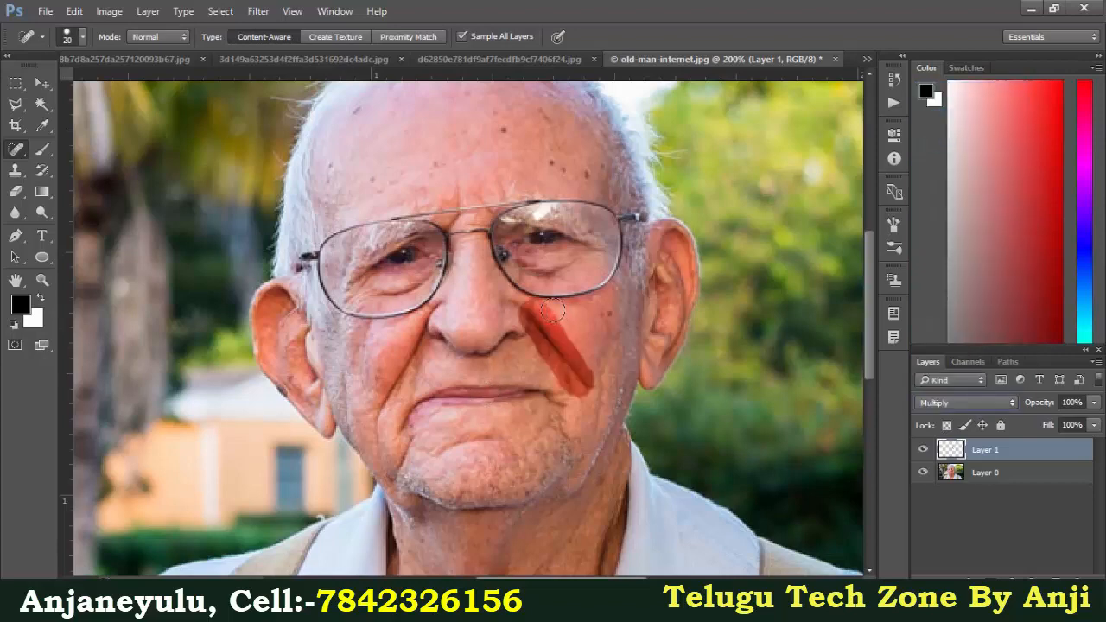
pyautogui.moveTo(553, 310); pyautogui.dragTo(586, 394)
pyautogui.click(972, 403)
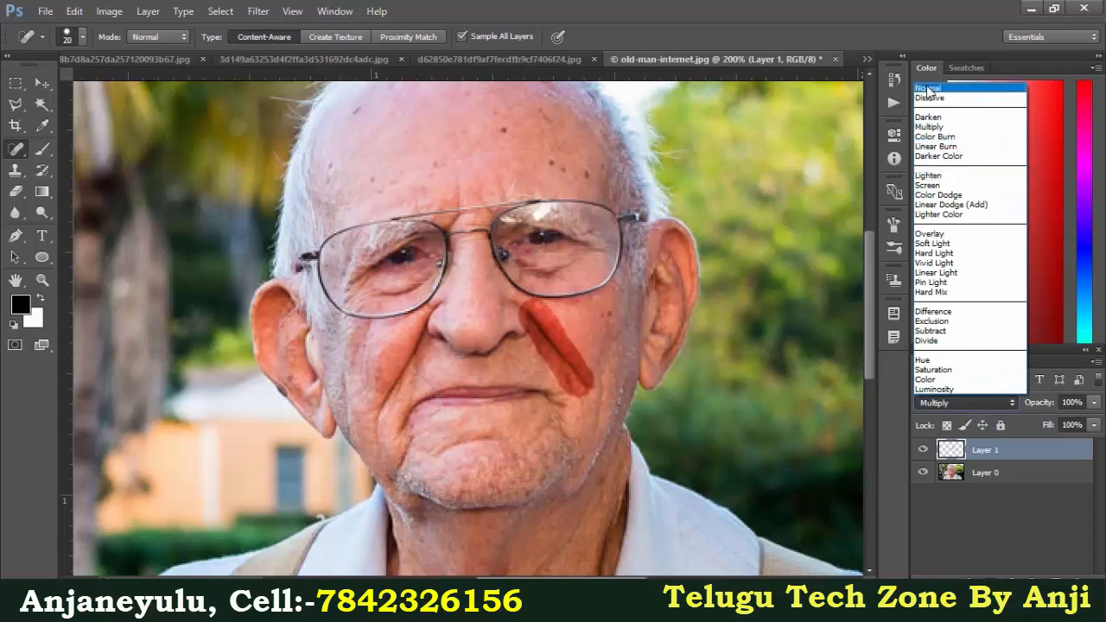
pyautogui.click(927, 89)
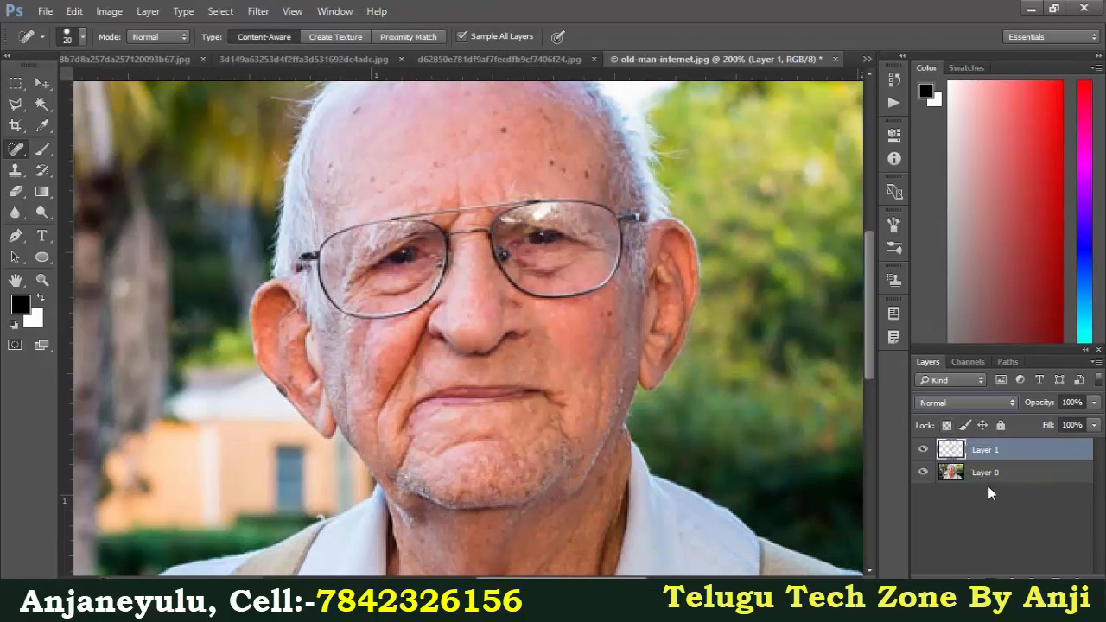
pyautogui.click(156, 37)
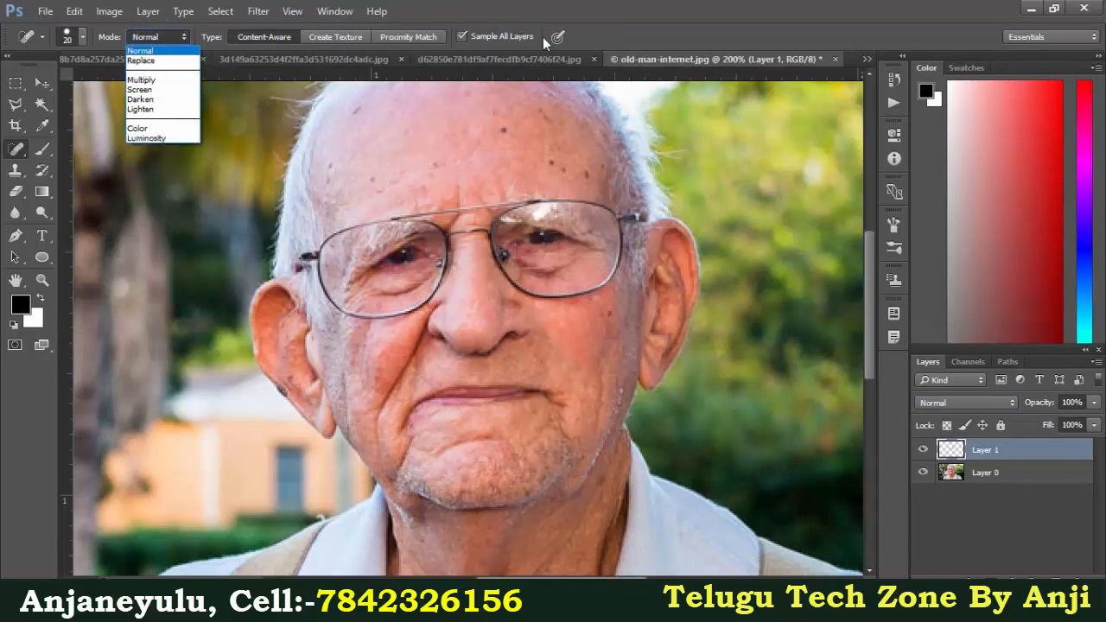
pyautogui.click(605, 35)
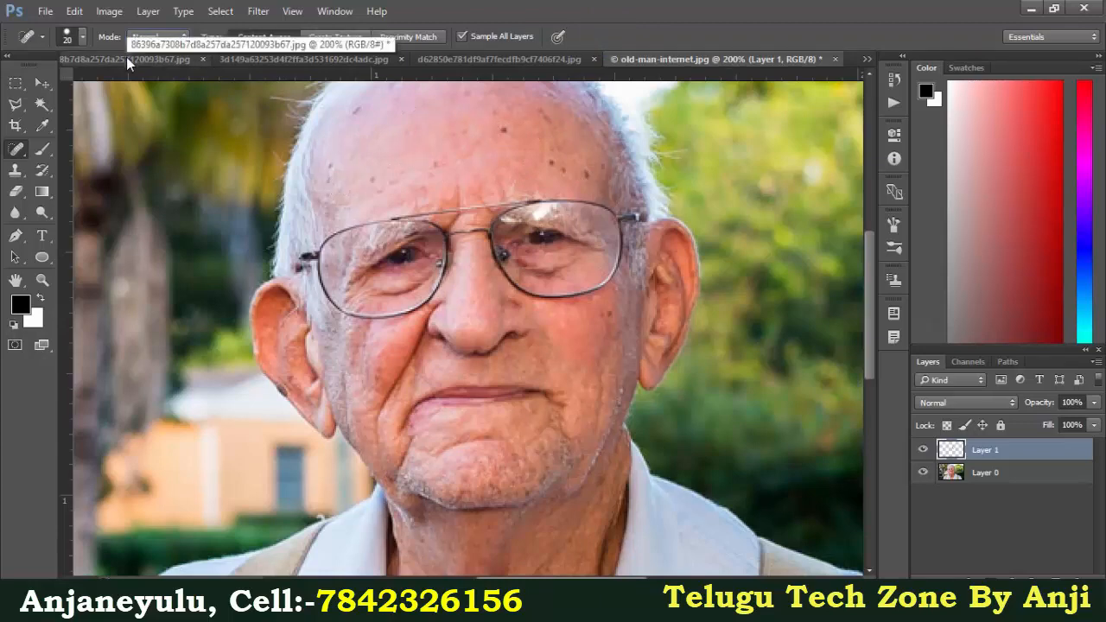
# - Switch to the open portrait of the smiling woman and choose the Spot Healing Brush Tool
pyautogui.click(100, 59)
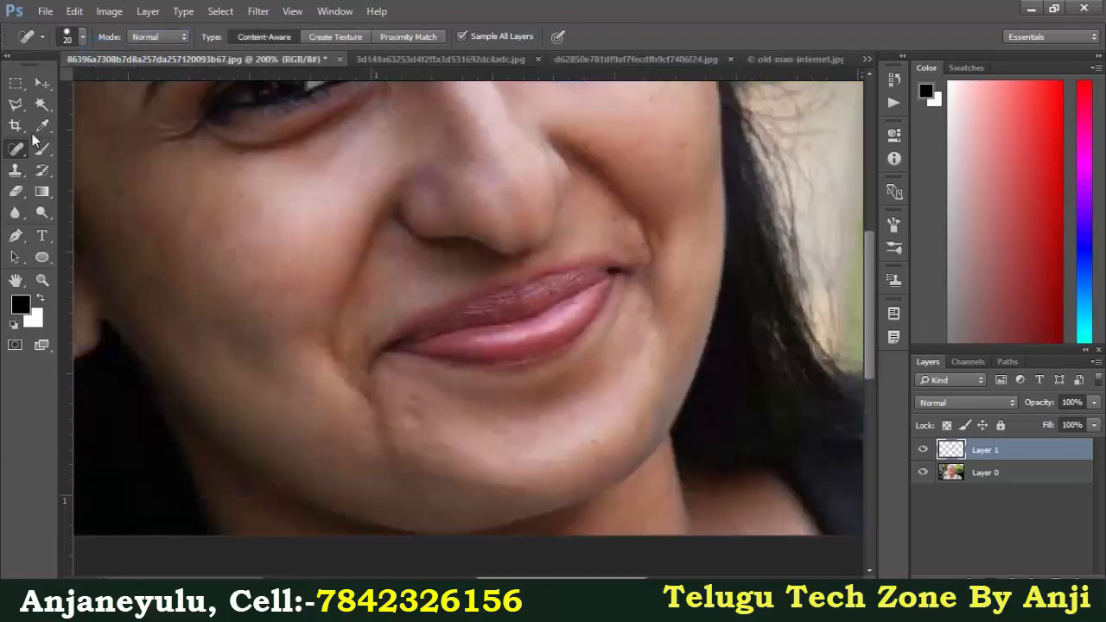
pyautogui.rightClick(13, 147)
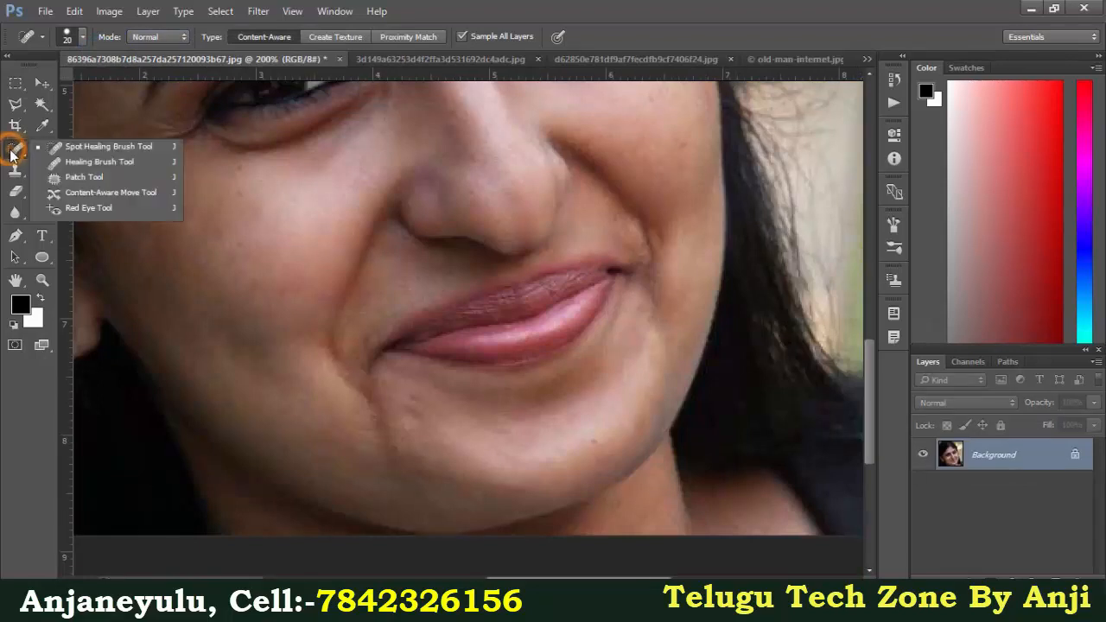
pyautogui.click(82, 143)
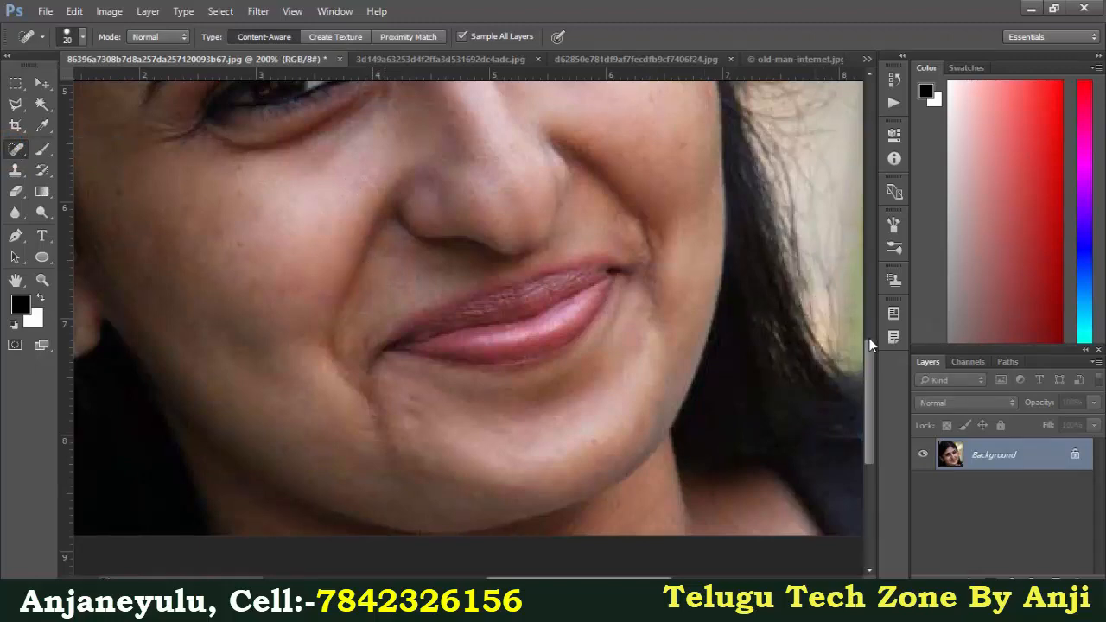
pyautogui.moveTo(870, 343); pyautogui.dragTo(867, 304)
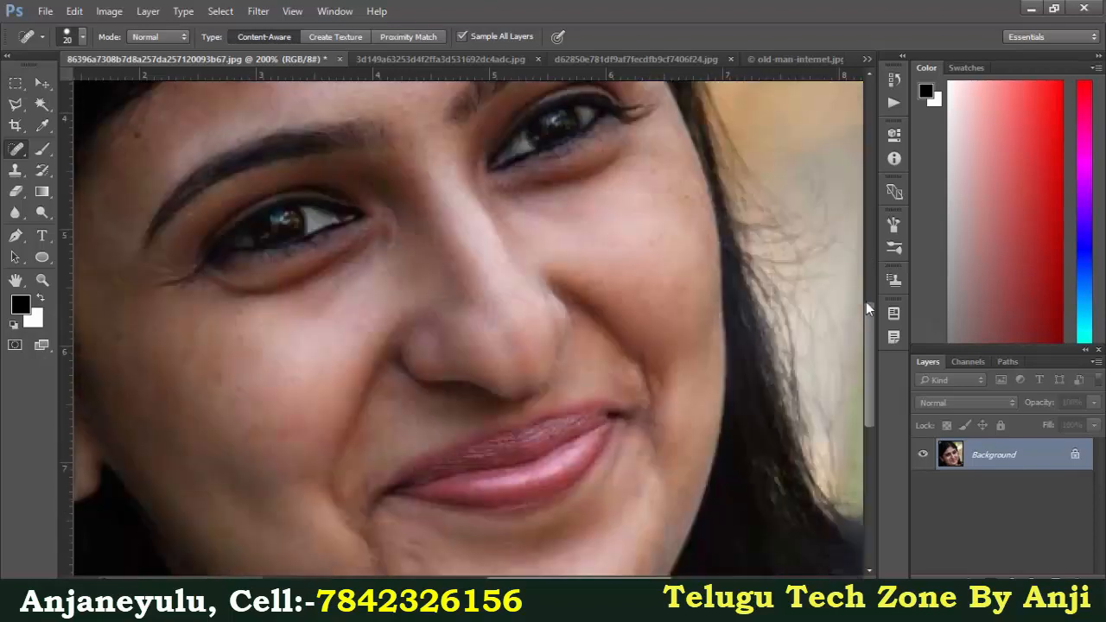